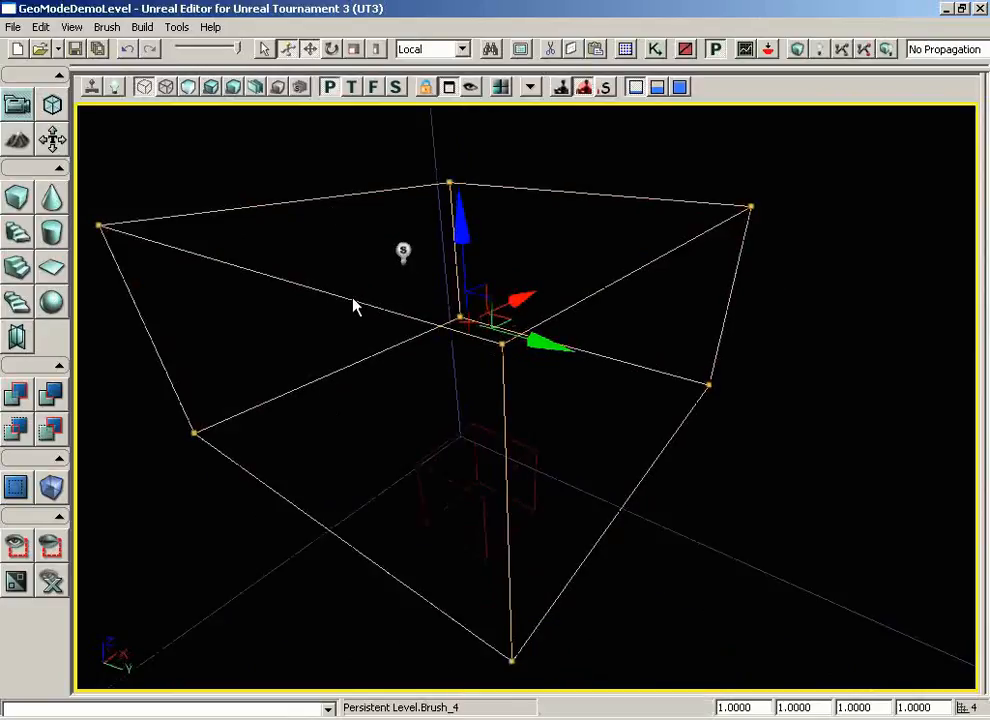
Enter Geometry Mode for the selected cube brush, show the Geometry Modifiers and choose Extrude.
left_click(54, 108)
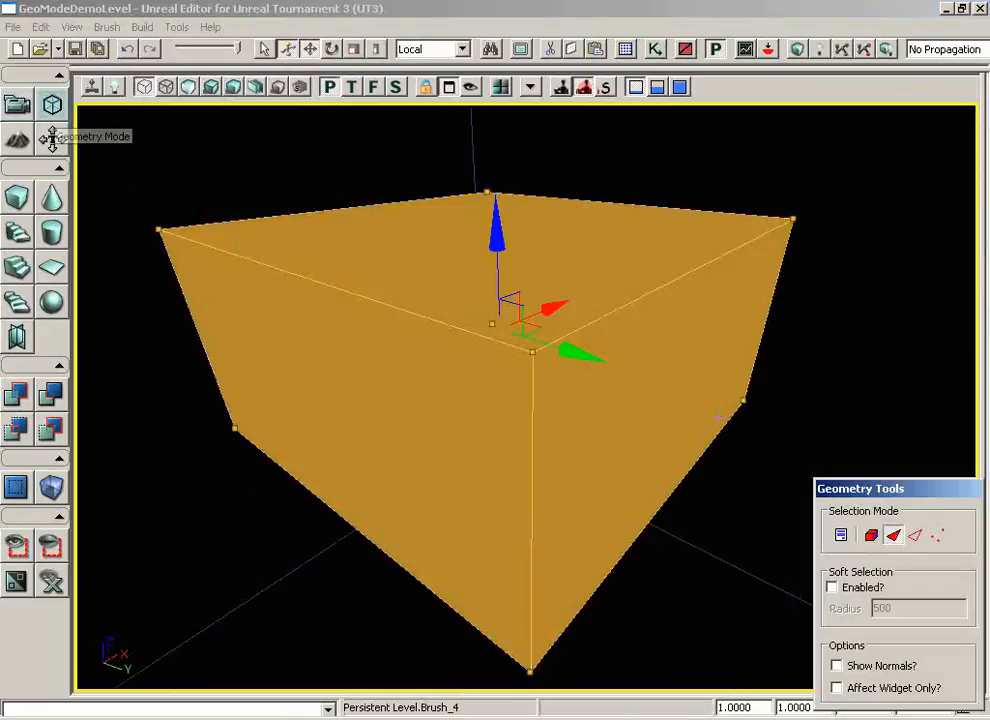
left_click(842, 537)
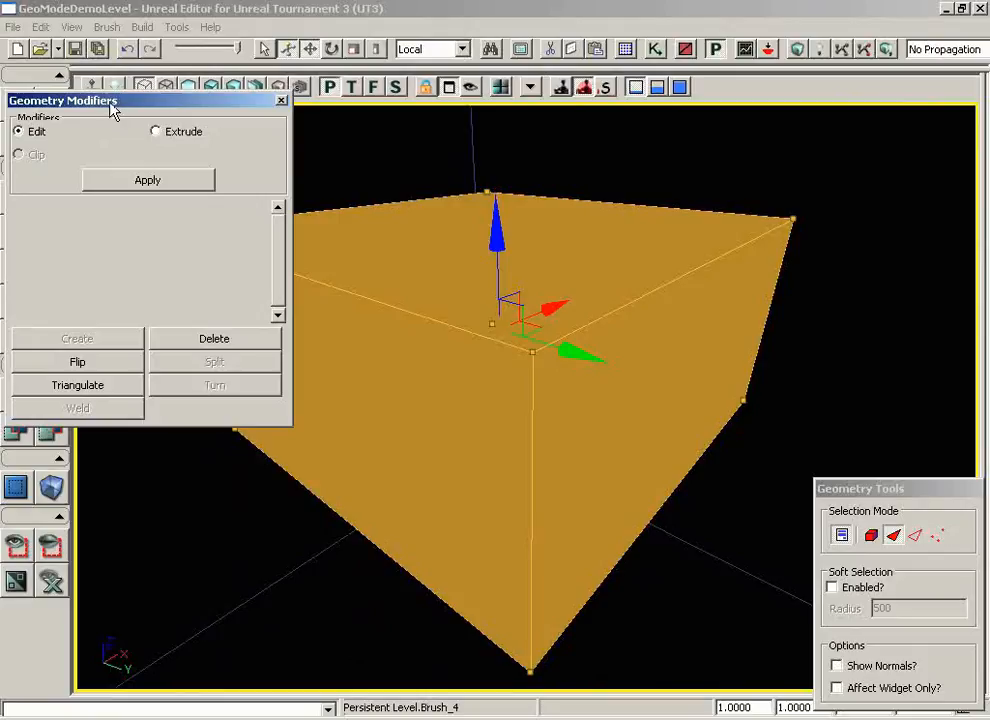
left_click_drag(110, 103, 103, 60)
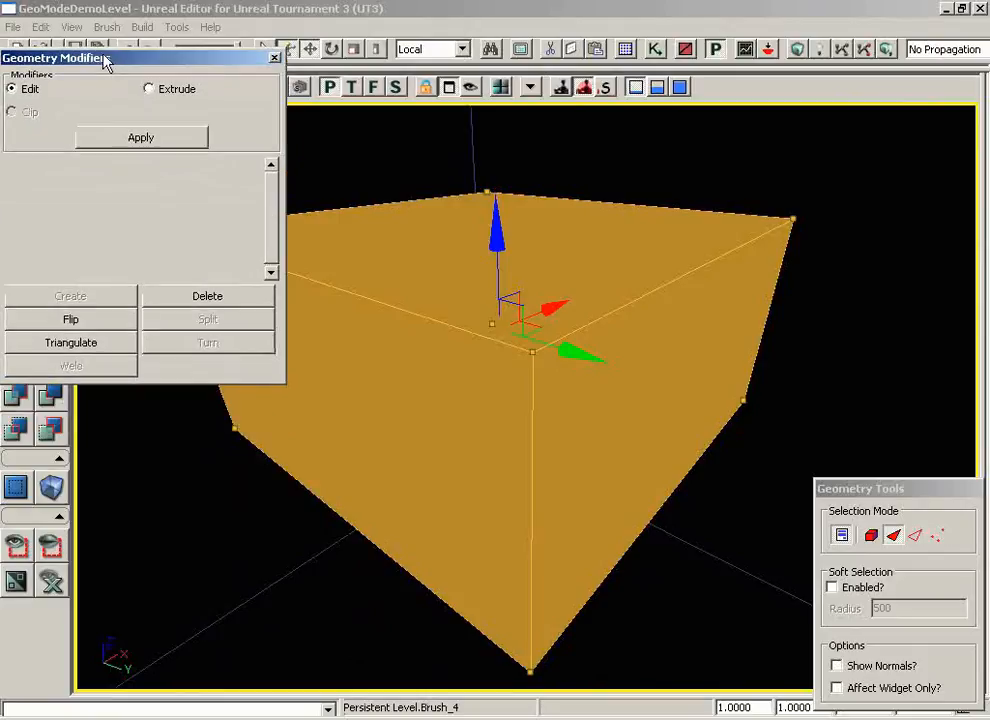
left_click(149, 90)
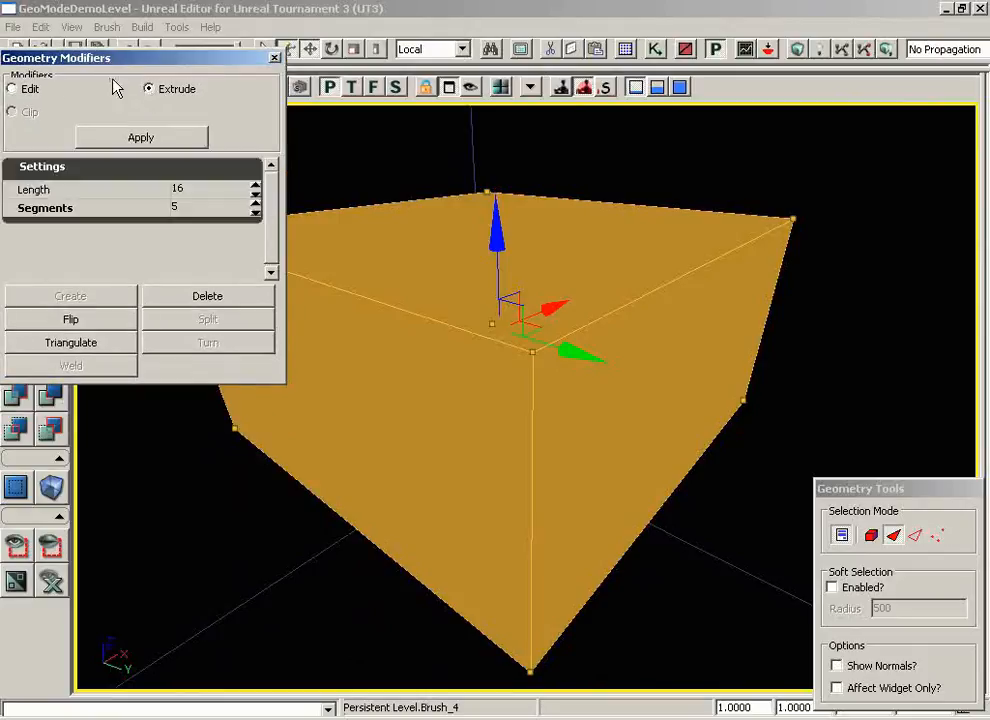
Compare the modifiers available in the Edge, Vertex and Object selection modes, finishing in Poly mode.
left_click(916, 537)
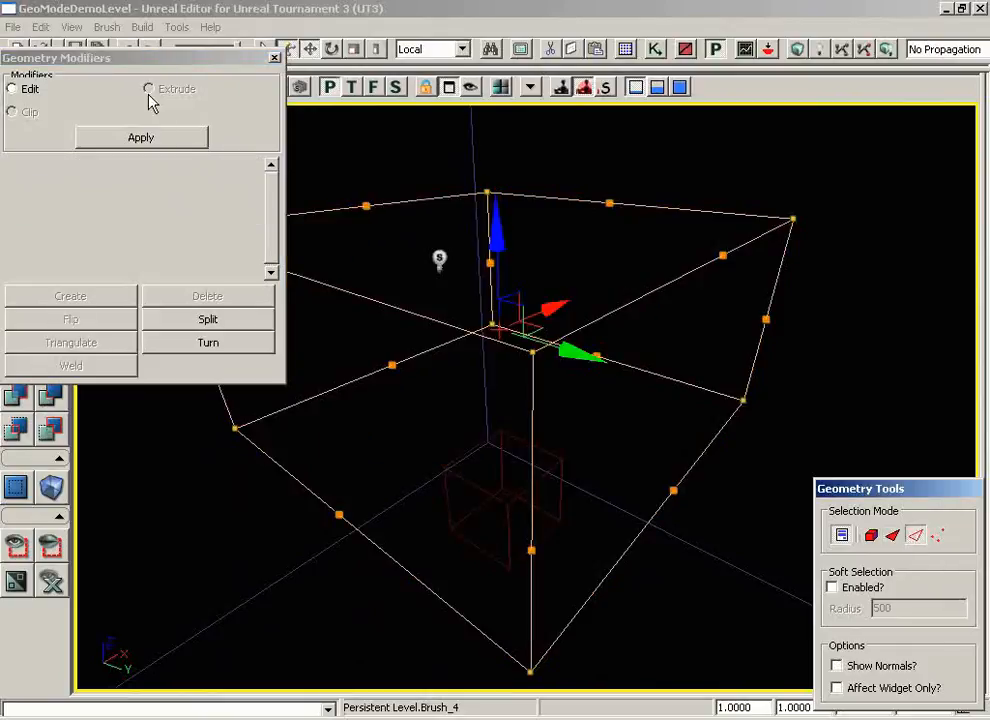
left_click(934, 540)
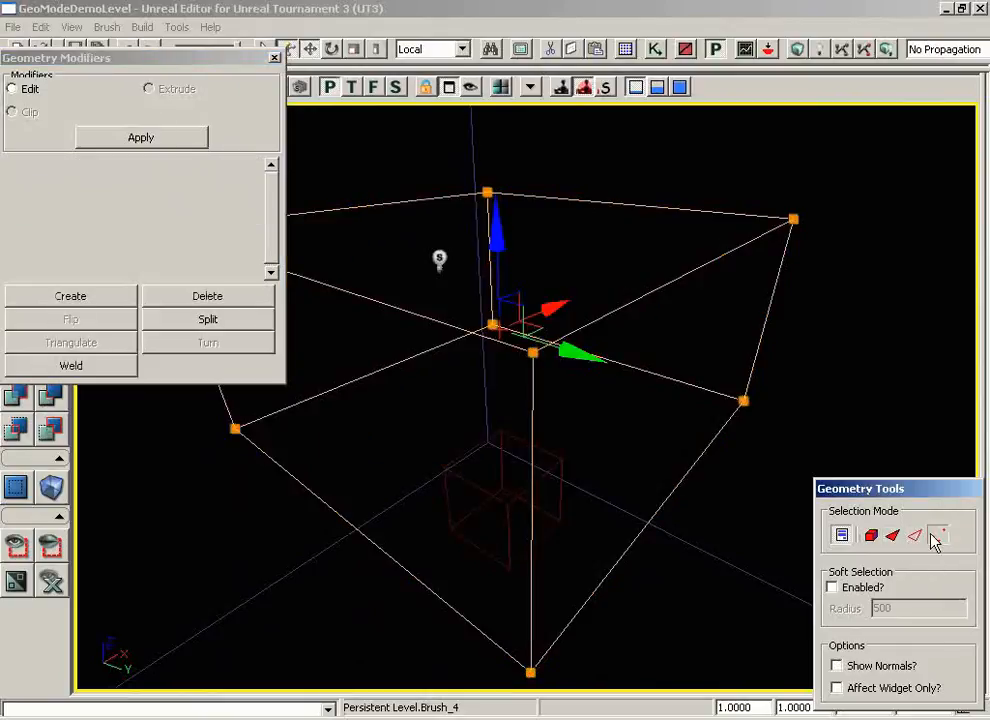
left_click(874, 538)
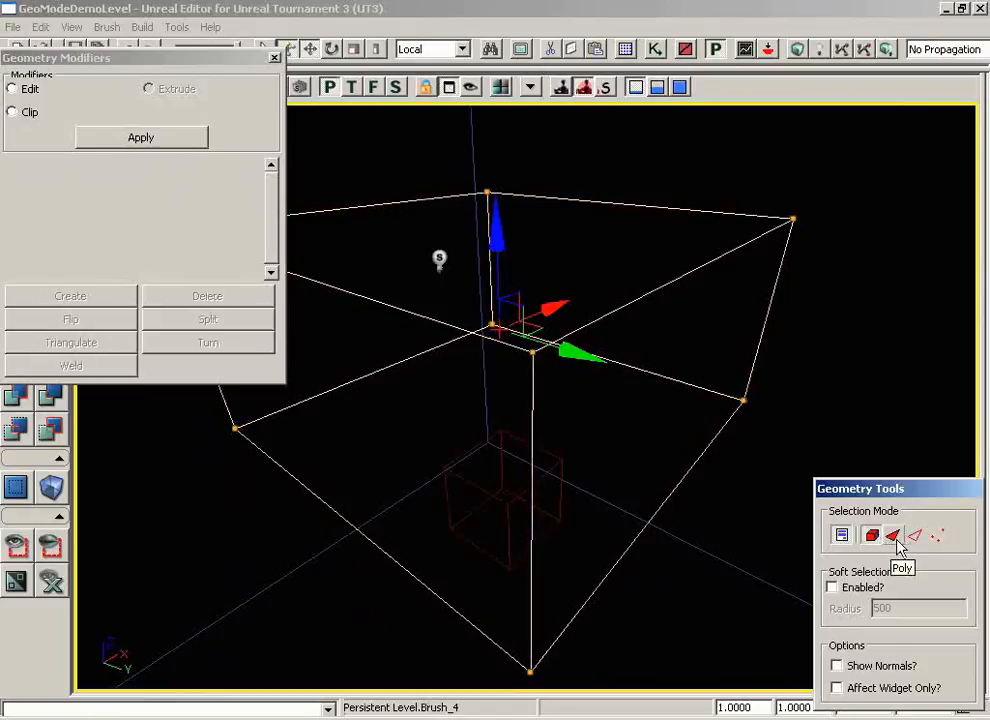
left_click(896, 541)
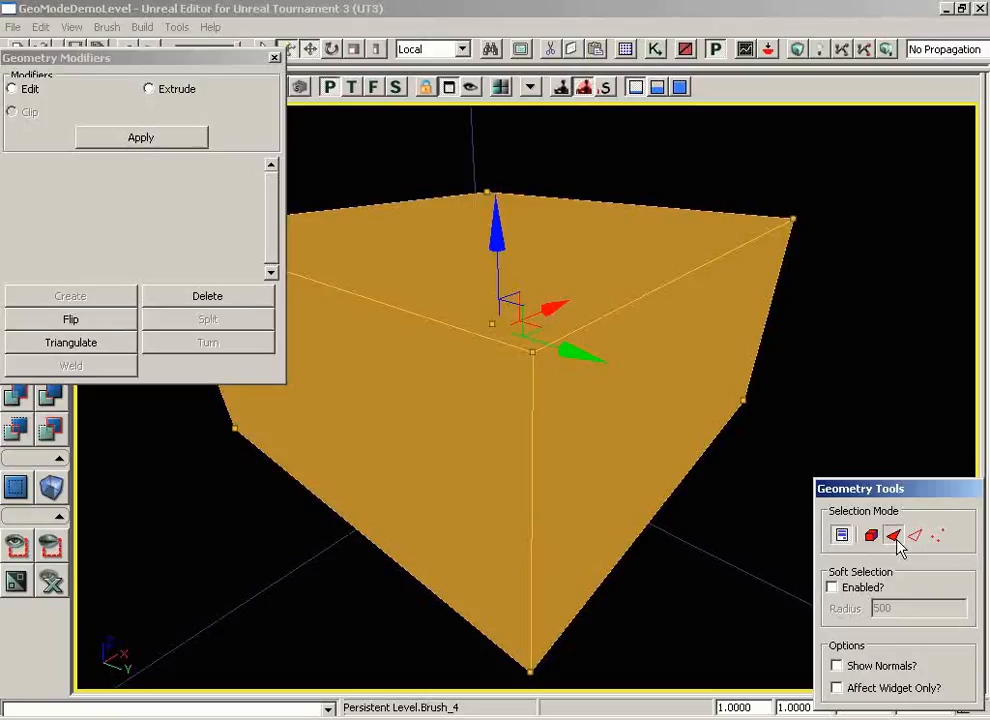
Use the Extrude modifier to pull the brush's top face upward into a second block about as tall as the first.
left_click(161, 92)
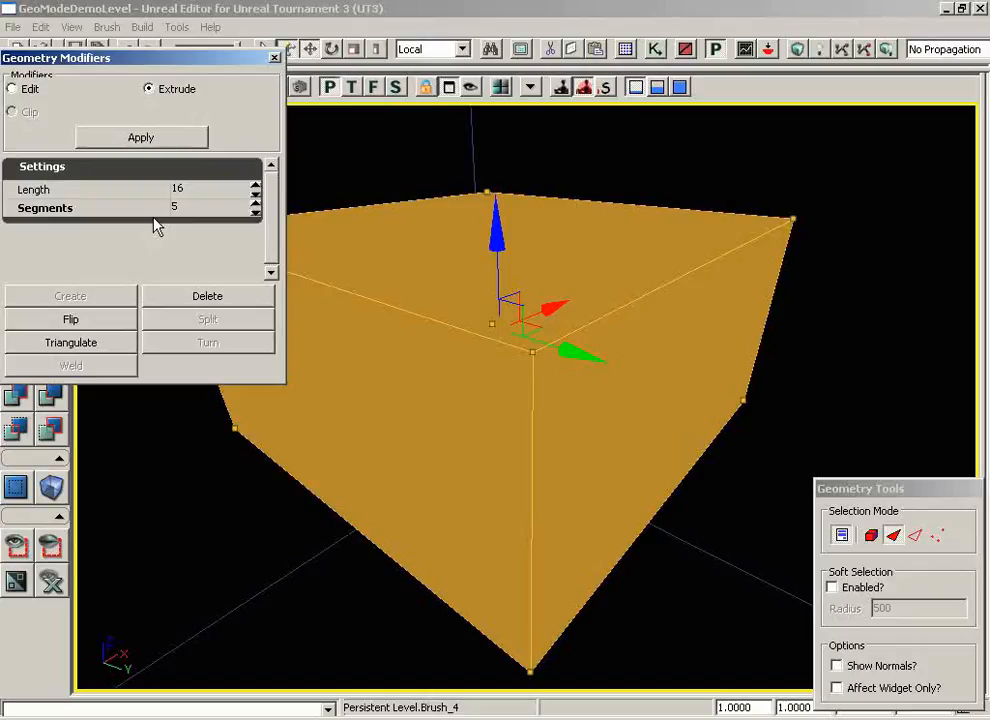
left_click_drag(595, 229, 560, 340)
left_click(573, 265)
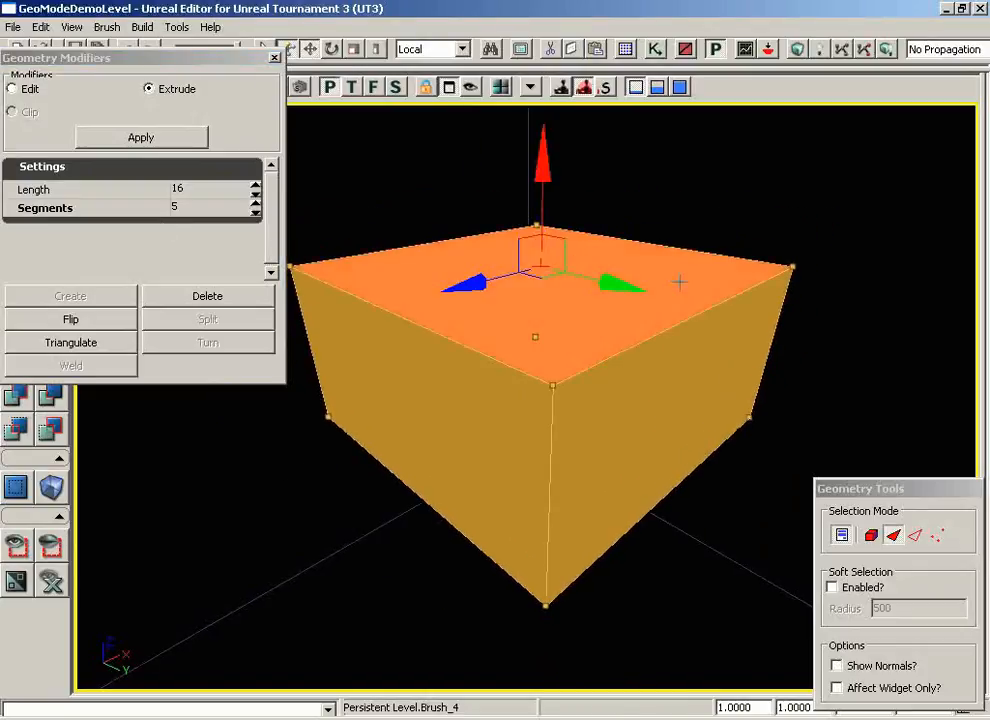
left_click_drag(679, 283, 697, 260)
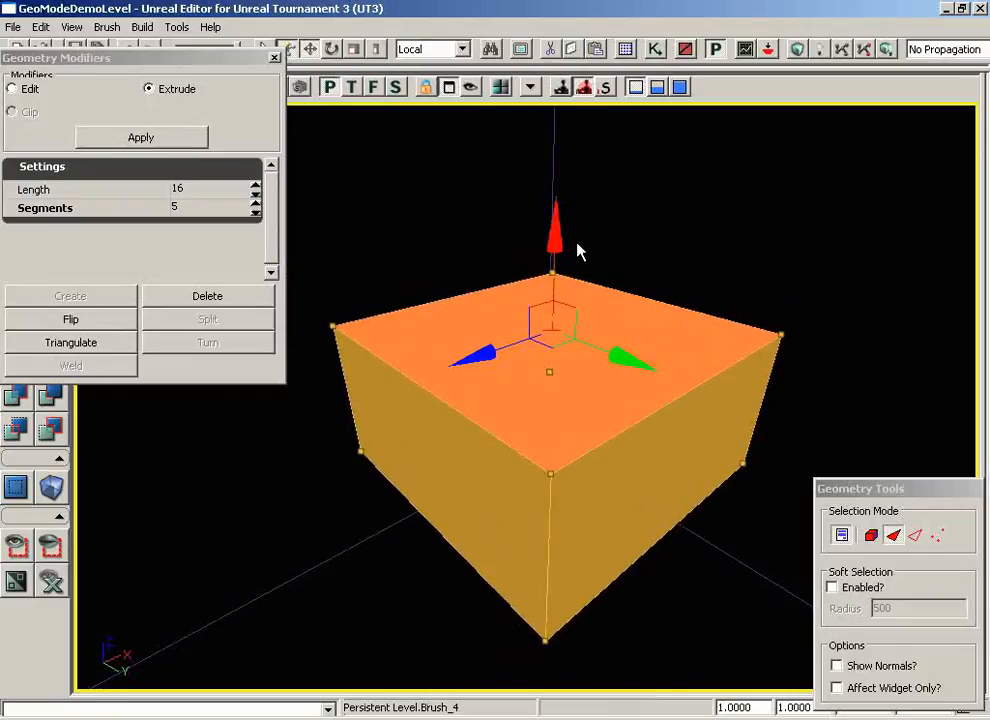
left_click_drag(554, 232, 539, 427)
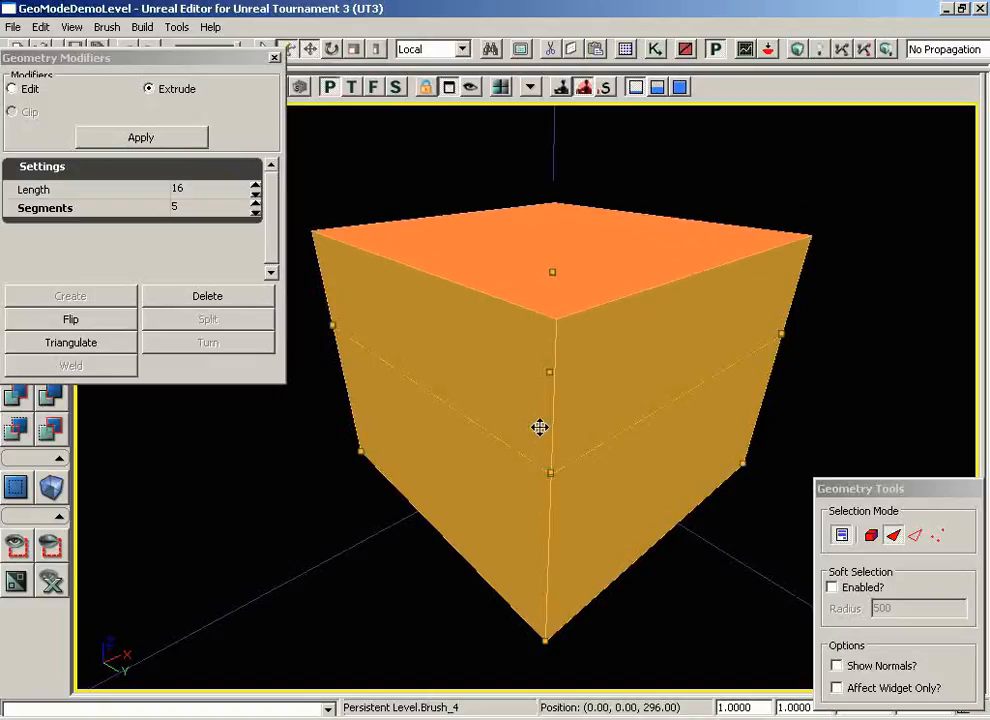
middle_click_drag(859, 284, 511, 228)
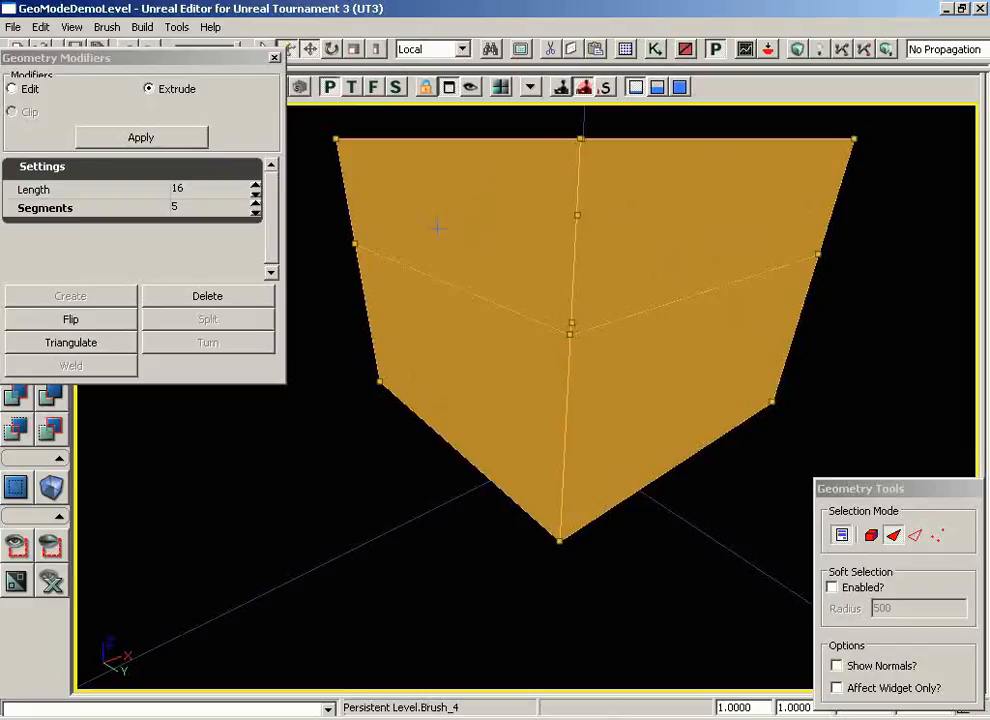
mouse_move(437, 228)
middle_mouse_down()
mouse_move(500, 140)
mouse_move(560, 95)
mouse_move(541, 117)
mouse_move(548, 104)
middle_mouse_up()
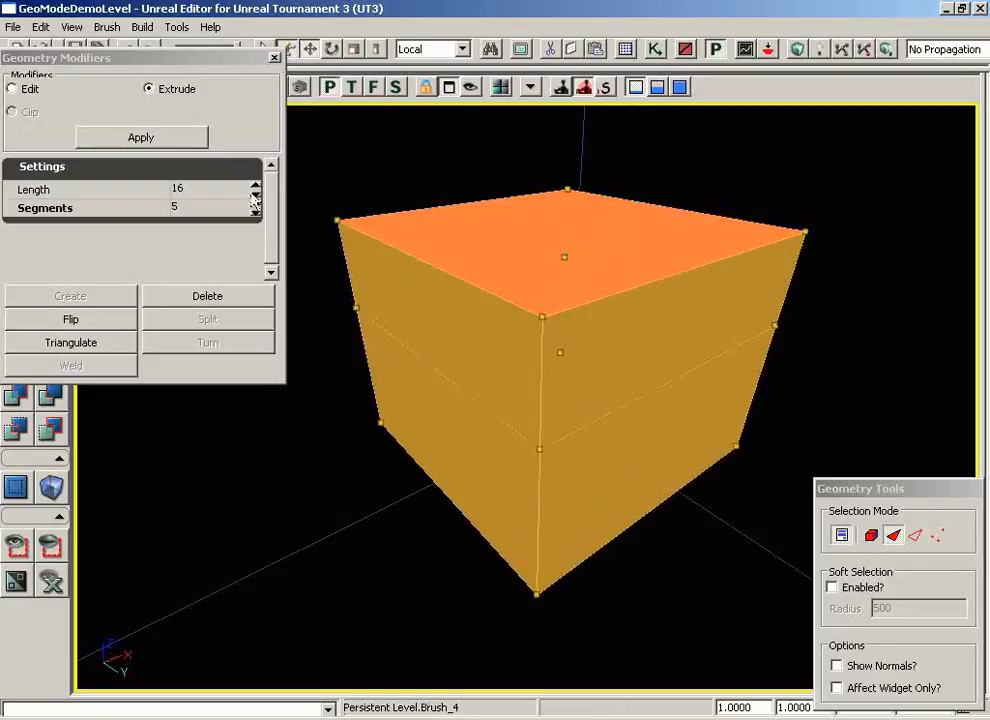
Extrude two opposite side faces of the upper block by a length of 512 with 1 segment.
left_click(450, 308)
mouse_move(785, 310)
middle_mouse_down()
mouse_move(623, 294)
mouse_move(980, 297)
mouse_move(589, 344)
middle_mouse_up()
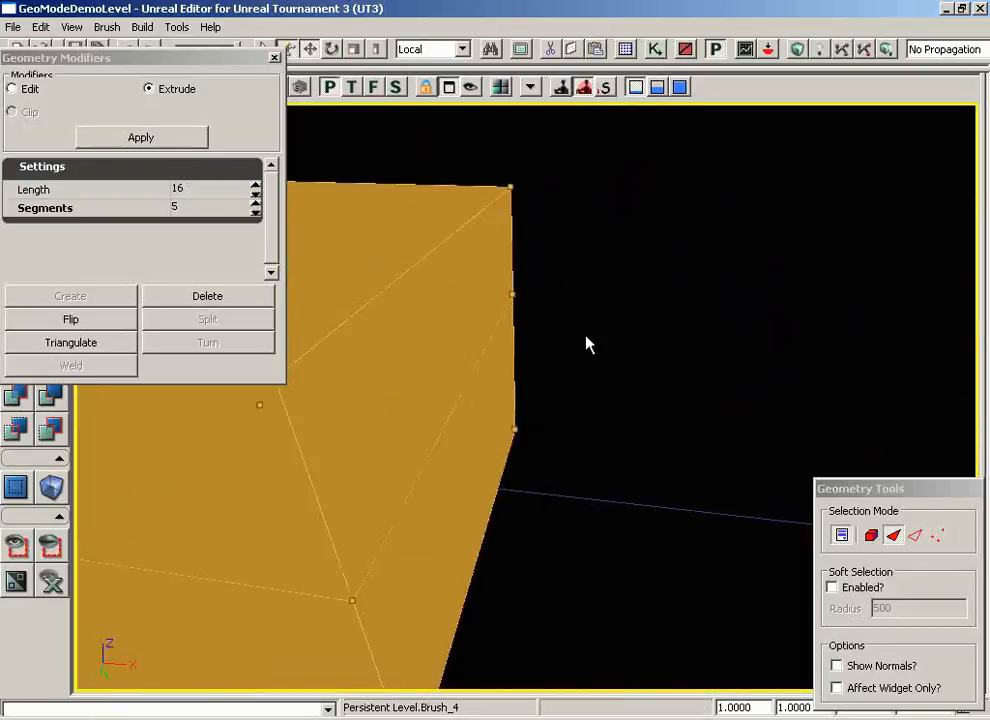
left_click(441, 334)
left_click_drag(729, 268, 580, 685)
middle_click_drag(580, 685, 577, 663)
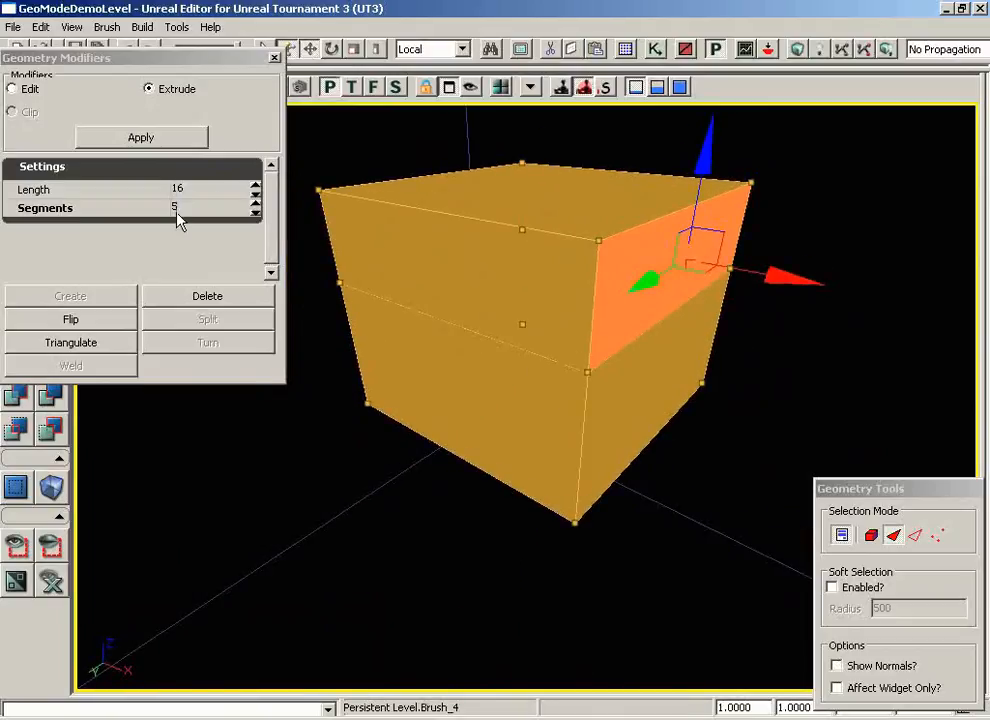
left_click(220, 206)
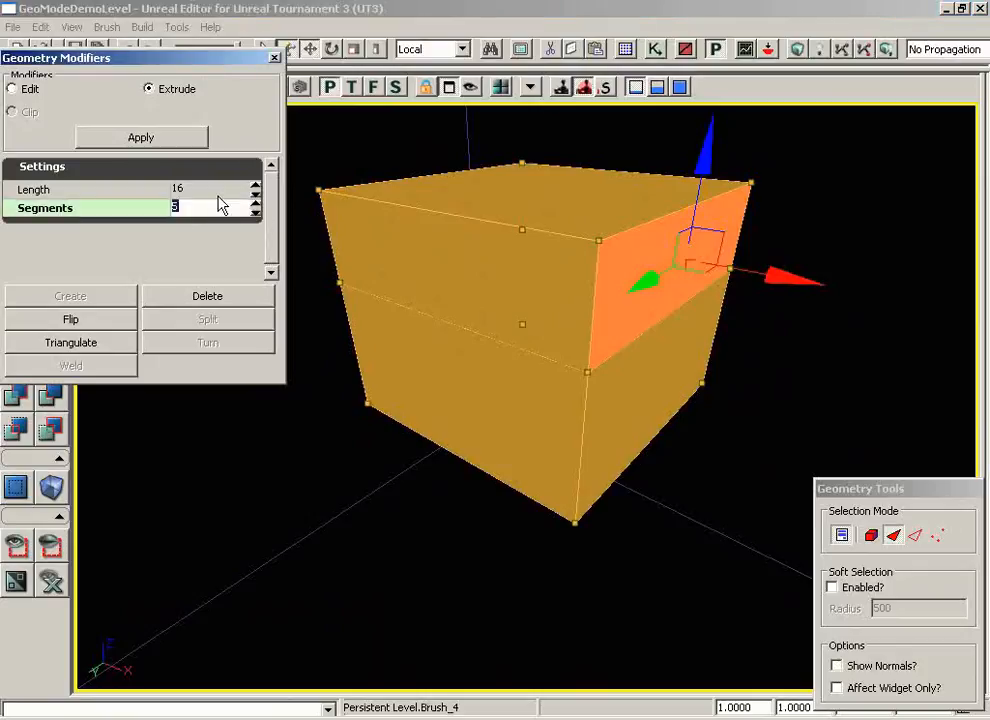
type("0")
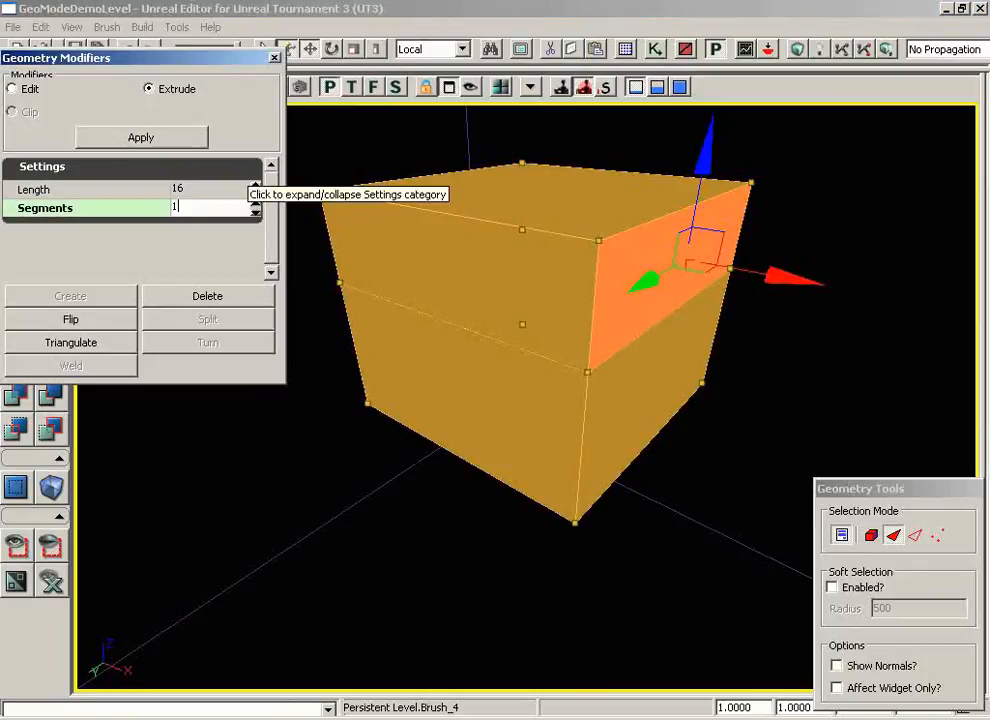
left_click(186, 189)
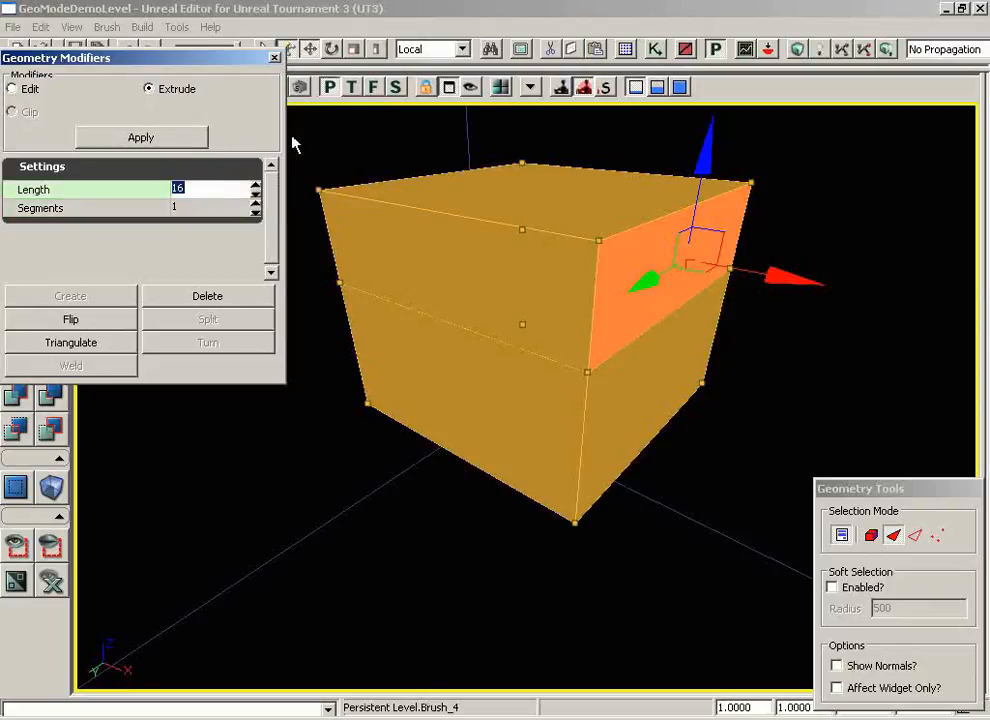
type(".")
type("5")
type("12")
left_click(152, 143)
Extrude the top faces of both side wings upward by a length of 512 with 3 segments.
left_click_drag(534, 459, 478, 654)
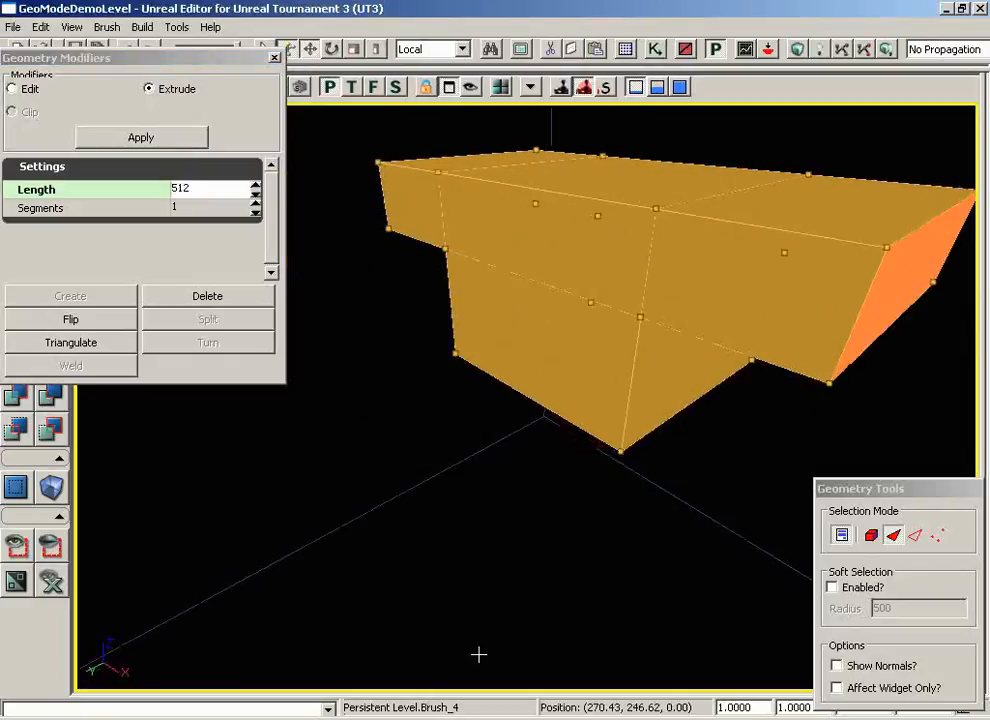
mouse_move(537, 362)
left_mouse_down()
mouse_move(548, 493)
mouse_move(526, 442)
mouse_move(510, 336)
mouse_move(440, 333)
mouse_move(539, 161)
mouse_move(610, 313)
left_mouse_up()
left_click(622, 253)
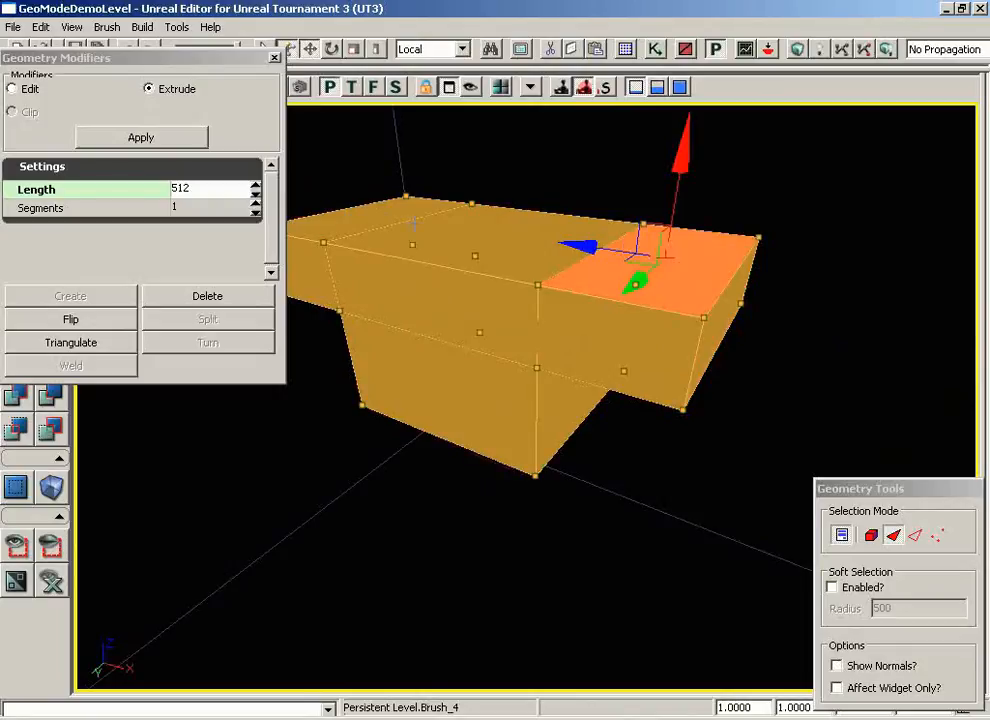
left_click(380, 212, "ctrl")
left_click_drag(453, 276, 449, 468)
mouse_move(449, 468)
middle_mouse_down()
mouse_move(382, 393)
mouse_move(272, 231)
mouse_move(268, 197)
middle_mouse_up()
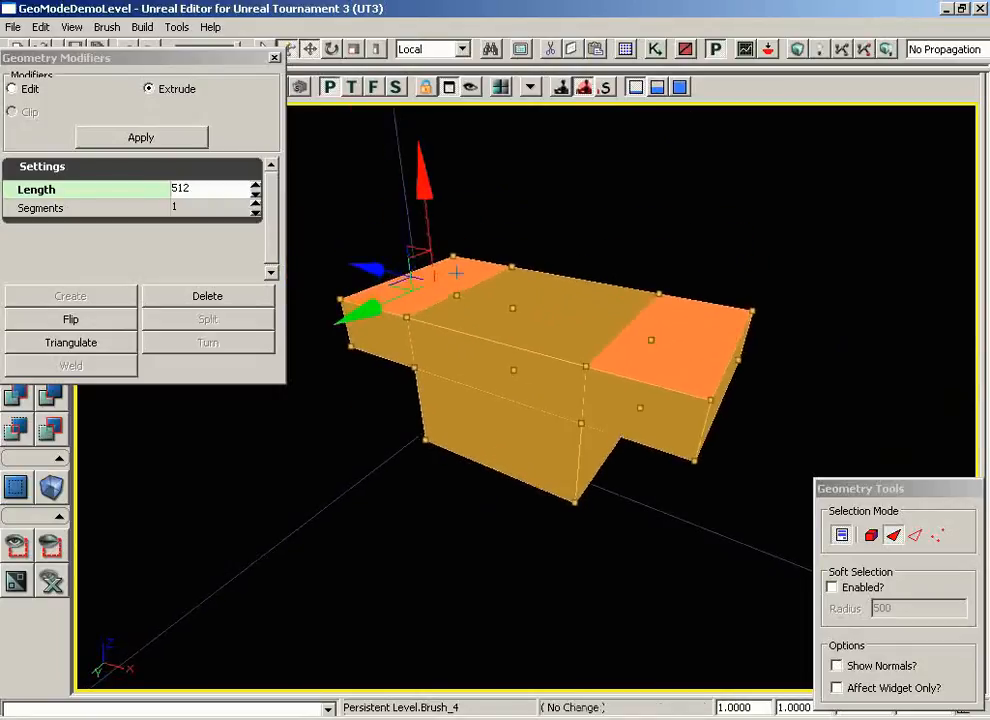
left_click(190, 209)
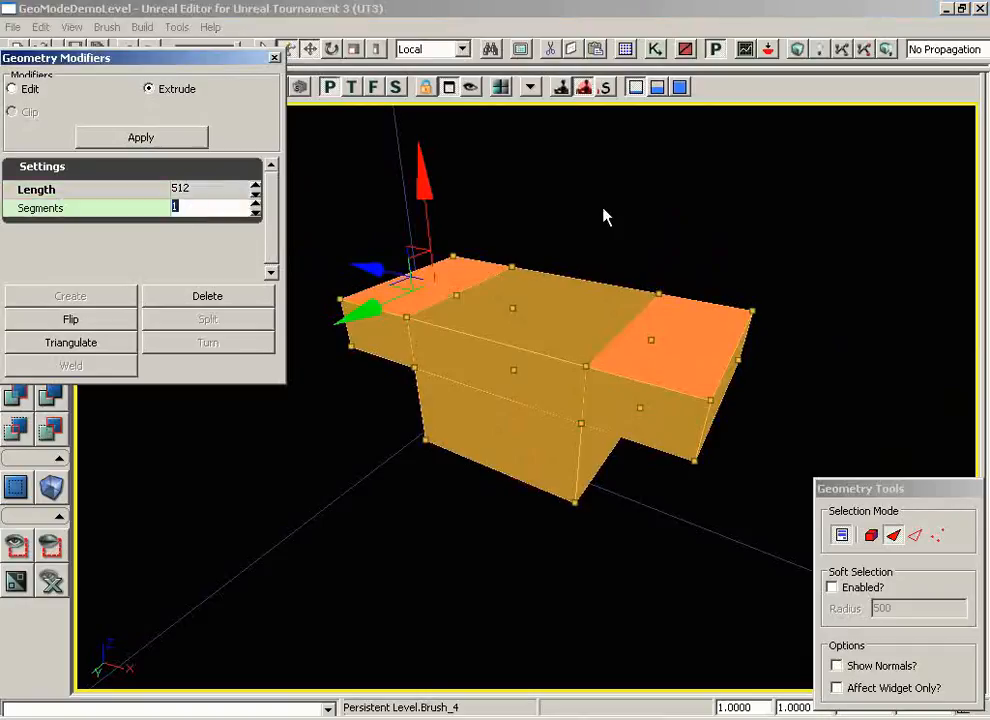
key("Return")
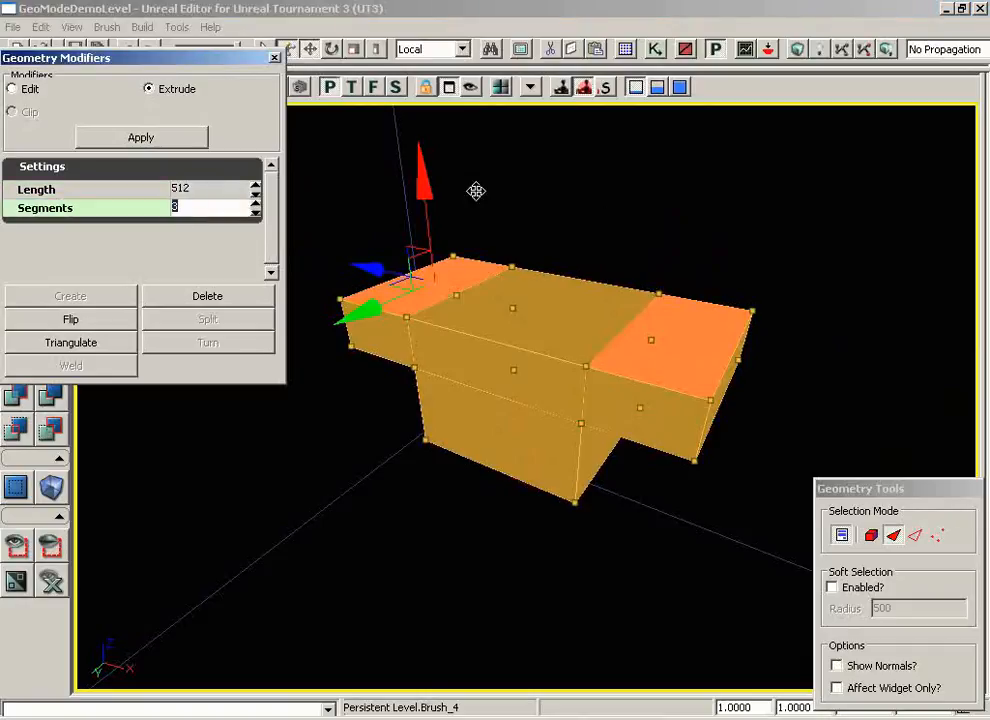
left_click(160, 140)
Extrude the inner face of one column's topmost segment toward the opposite column.
right_click_drag(441, 324, 466, 190)
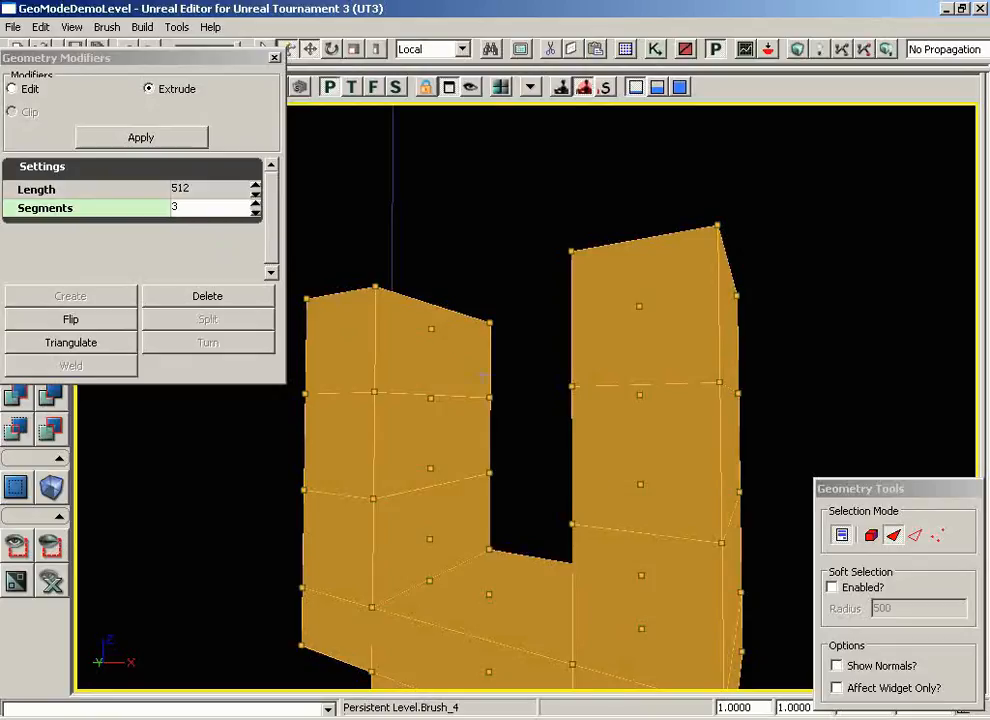
left_click(421, 342)
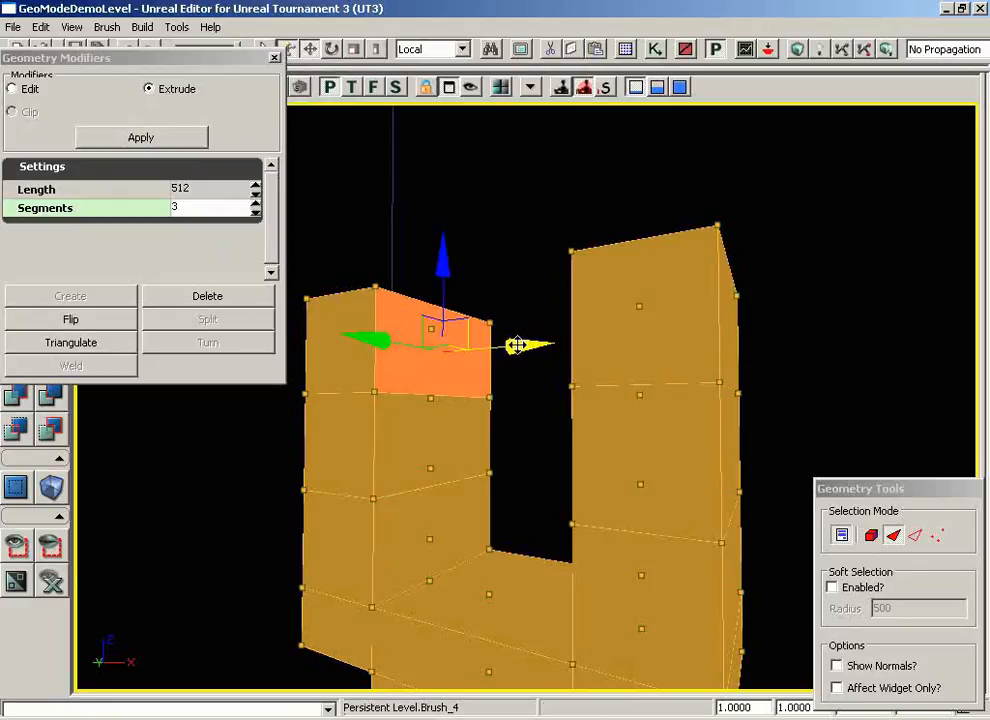
left_click_drag(516, 345, 722, 338)
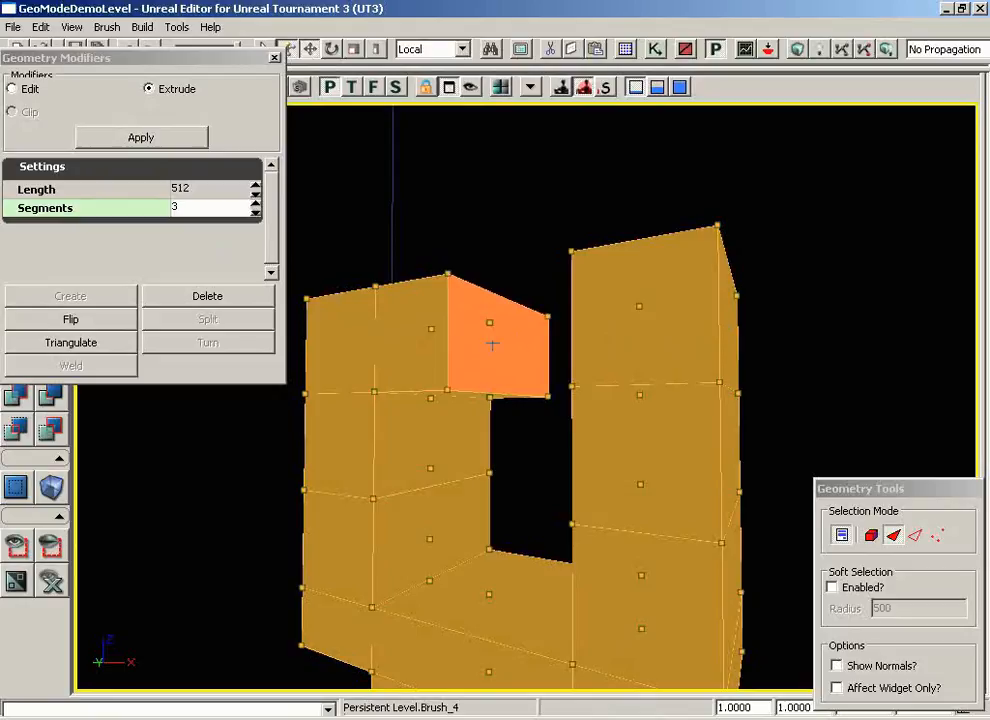
Extrude the outer face of the opposite column's middle segment outward twice to form a side arm.
left_click_drag(461, 459, 545, 620)
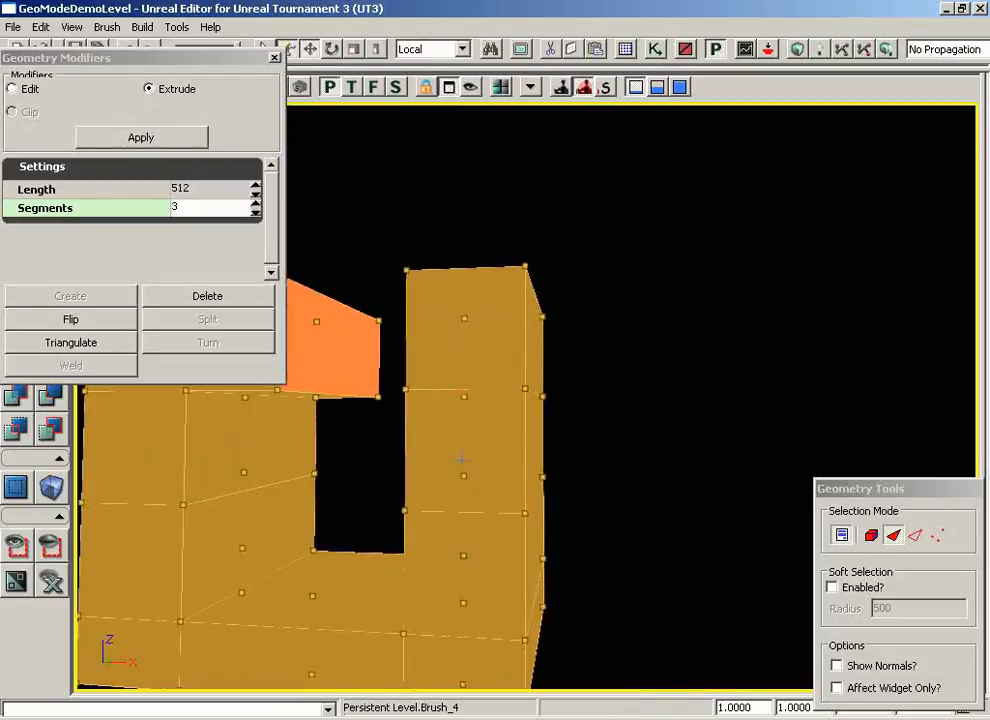
left_click(536, 447)
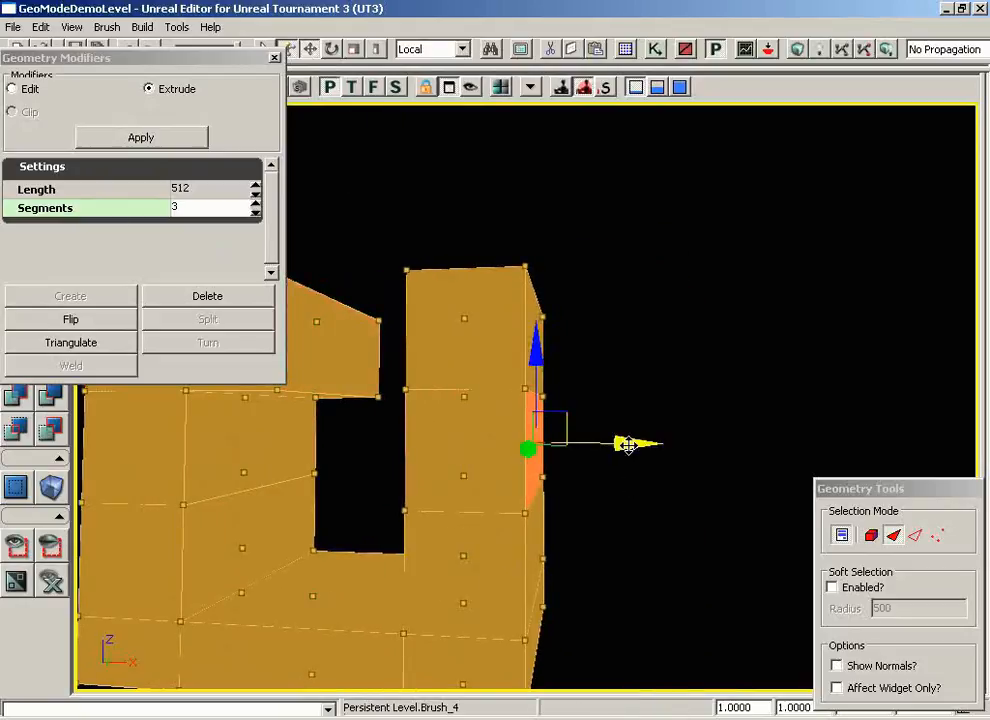
left_click_drag(625, 442, 655, 455)
mouse_move(598, 388)
left_mouse_down()
mouse_move(495, 557)
mouse_move(979, 564)
mouse_move(985, 640)
mouse_move(598, 388)
left_mouse_up()
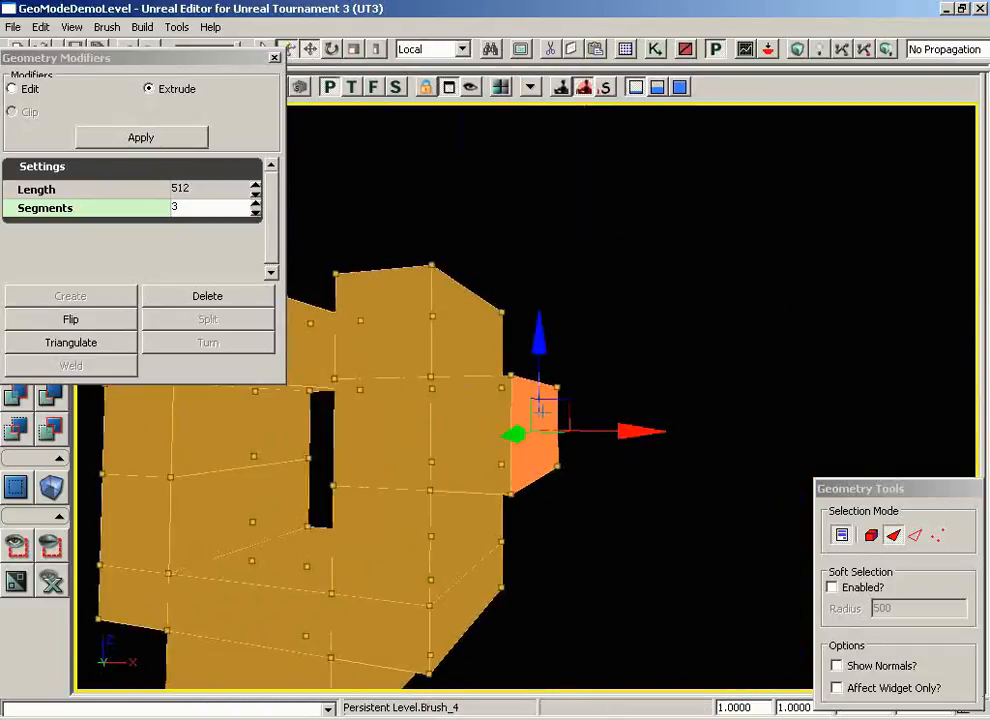
left_click_drag(641, 431, 944, 432)
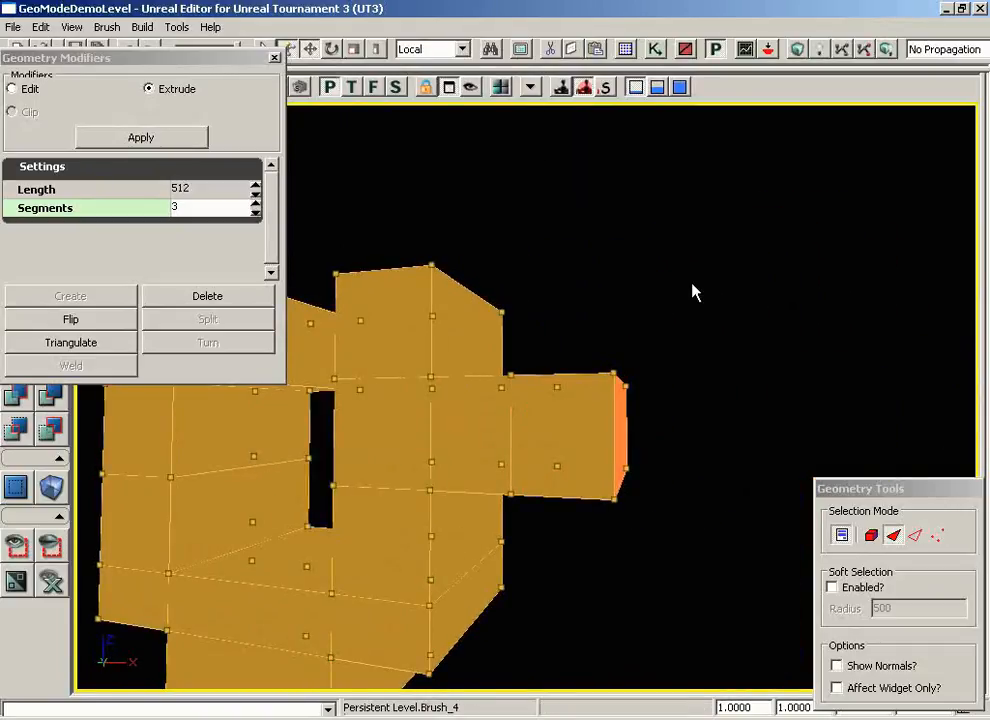
left_click_drag(692, 290, 615, 316)
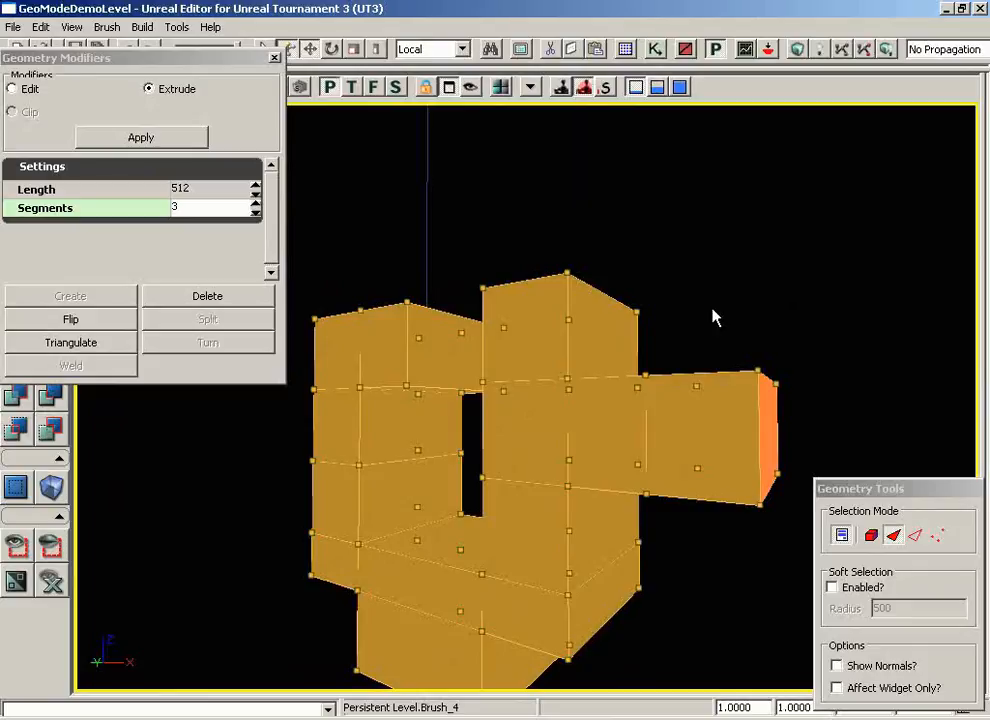
Move the Geometry Modifiers window aside and reload GeoModeDemoLevel from the recent files without saving the changes.
left_click_drag(201, 62, 322, 183)
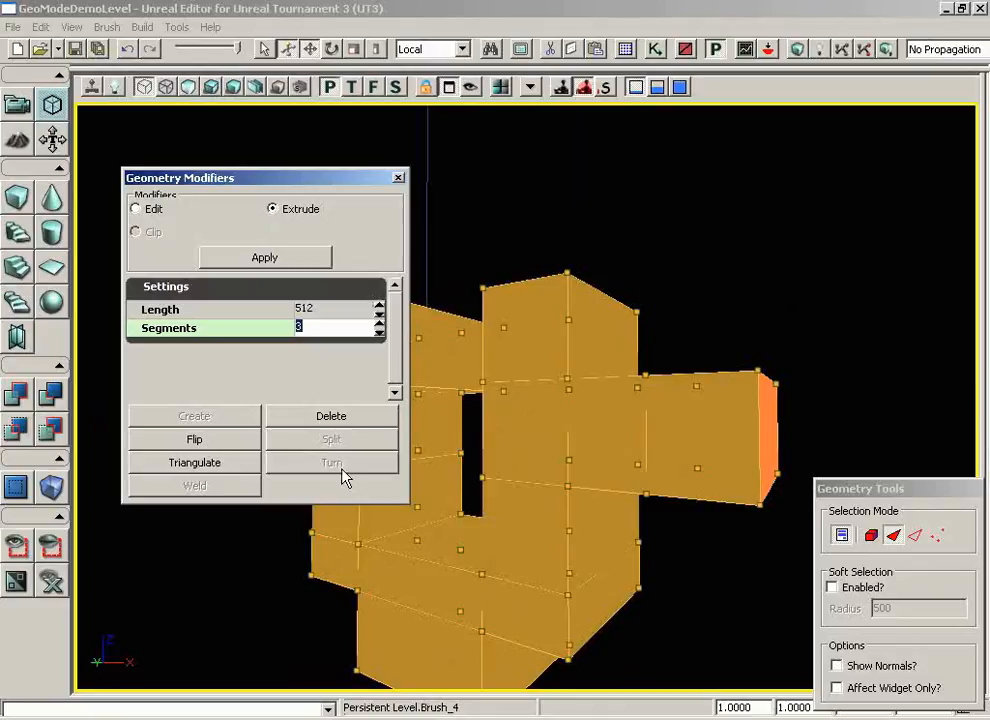
left_click(48, 49)
left_click(60, 68)
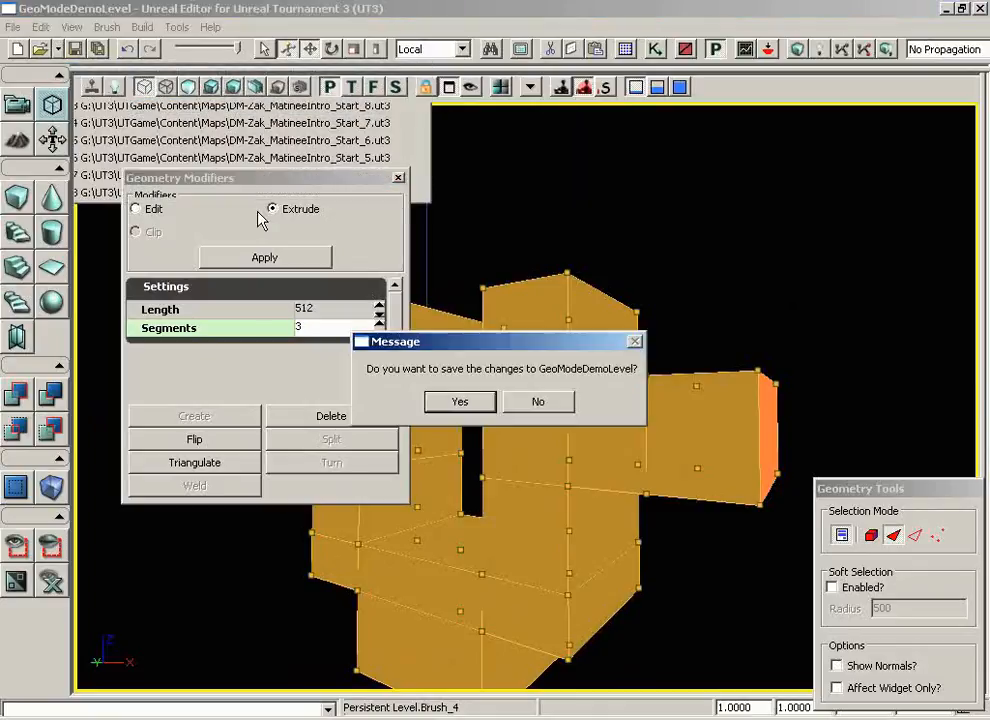
left_click(537, 402)
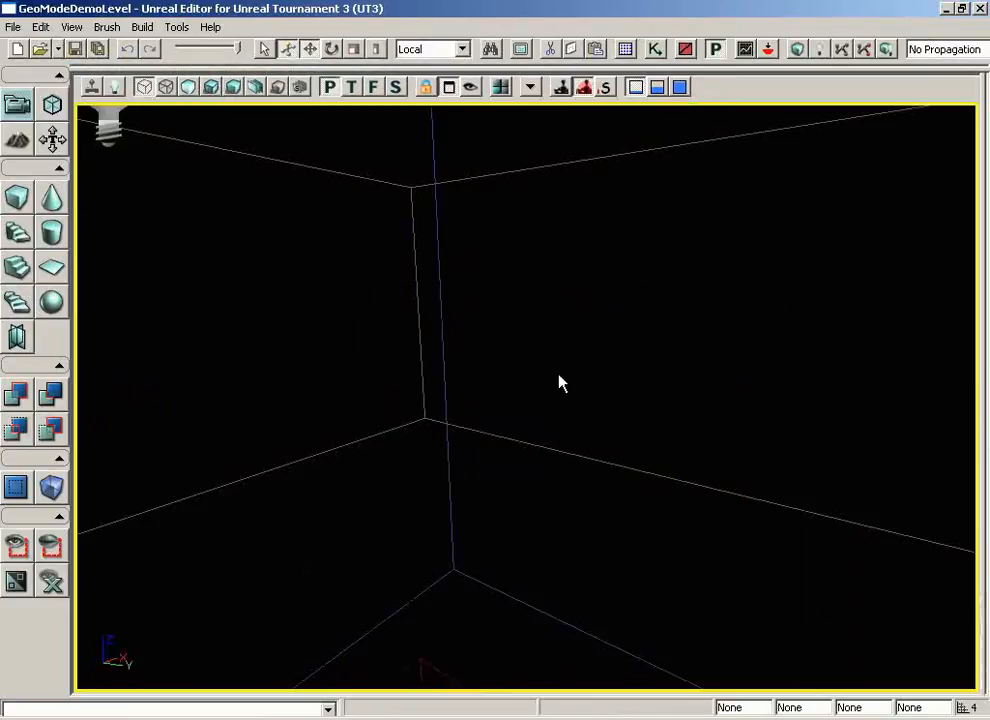
Enter Geometry Mode in the reloaded level, move the Geometry Modifiers window aside and activate the Extrude modifier.
left_click_drag(558, 374, 597, 331)
left_click(52, 104)
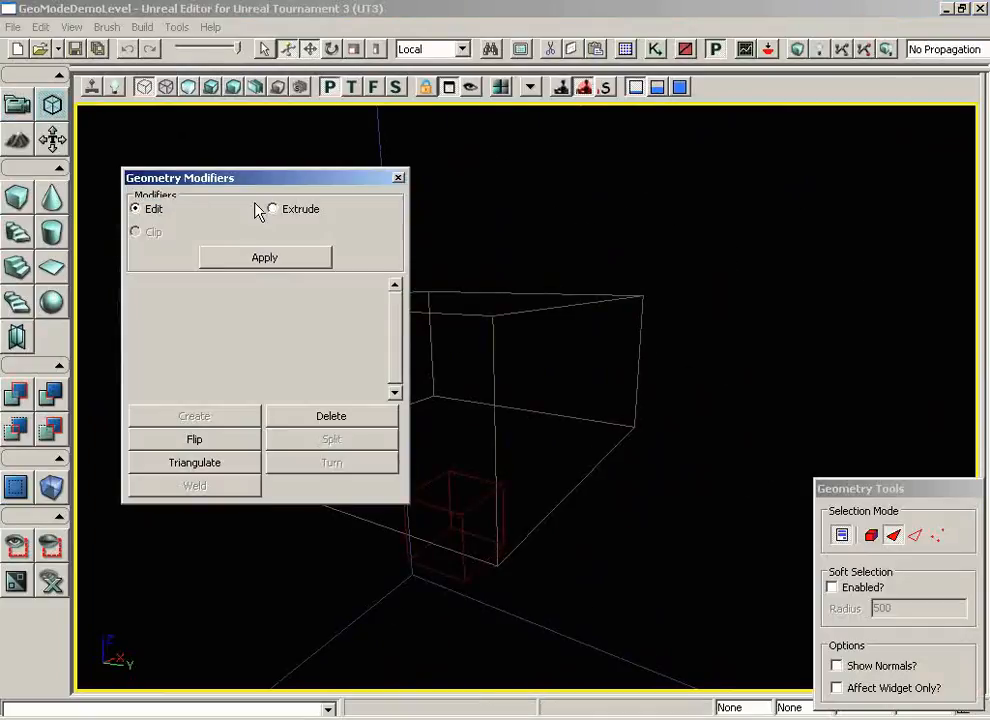
left_click_drag(250, 178, 128, 119)
left_click(152, 150)
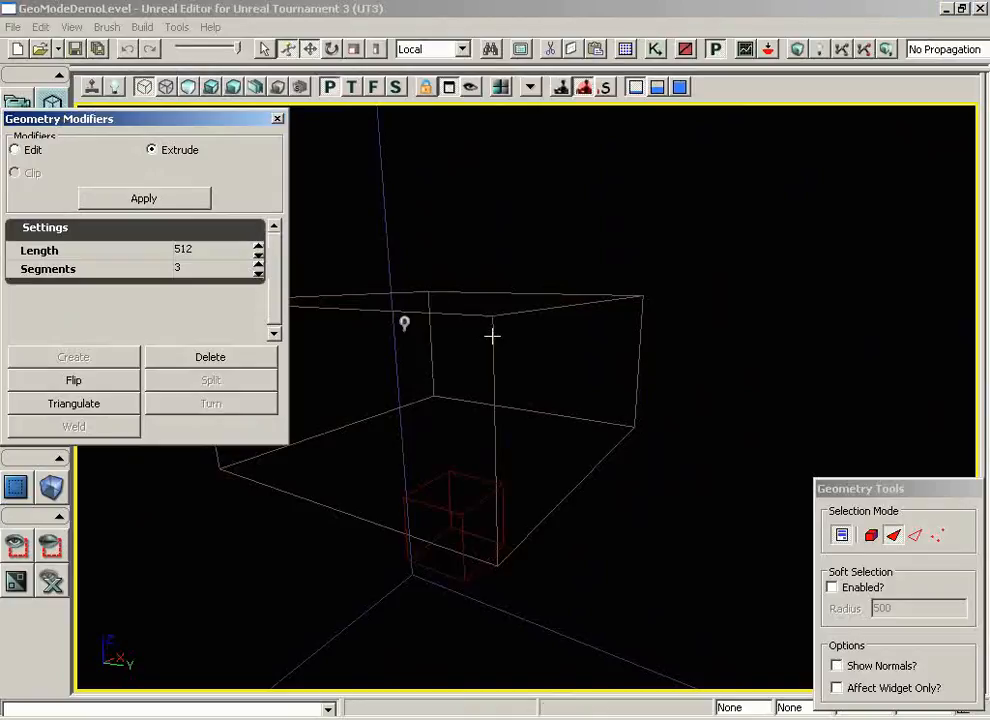
Extrude the top face of the large room brush upward by about 180 units.
left_click(491, 336)
left_click_drag(616, 184, 553, 106)
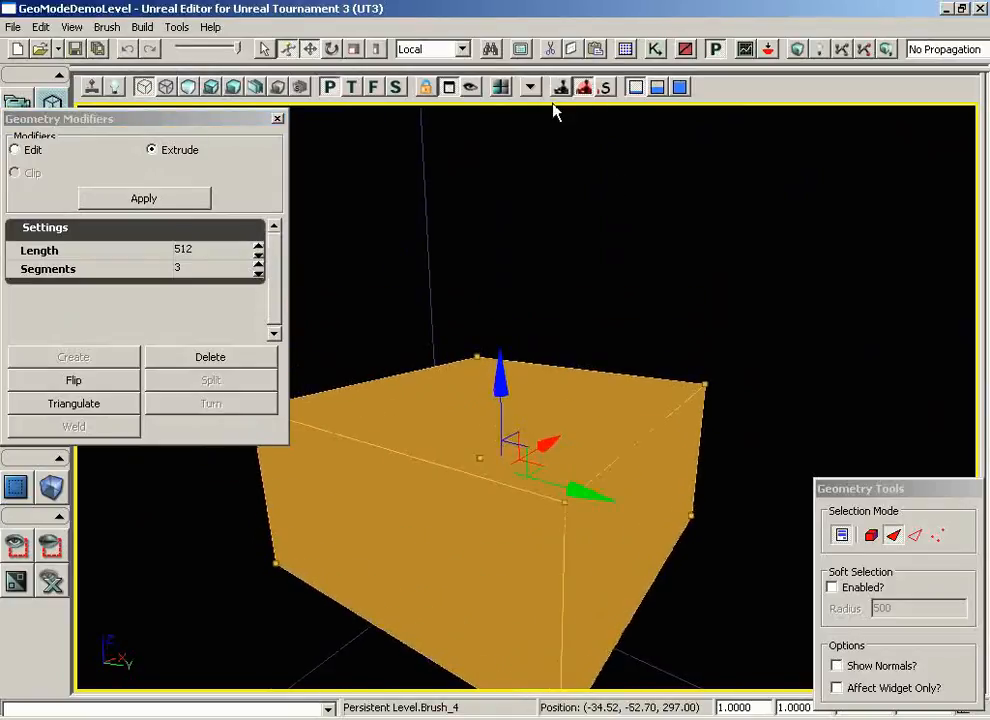
left_click(560, 392)
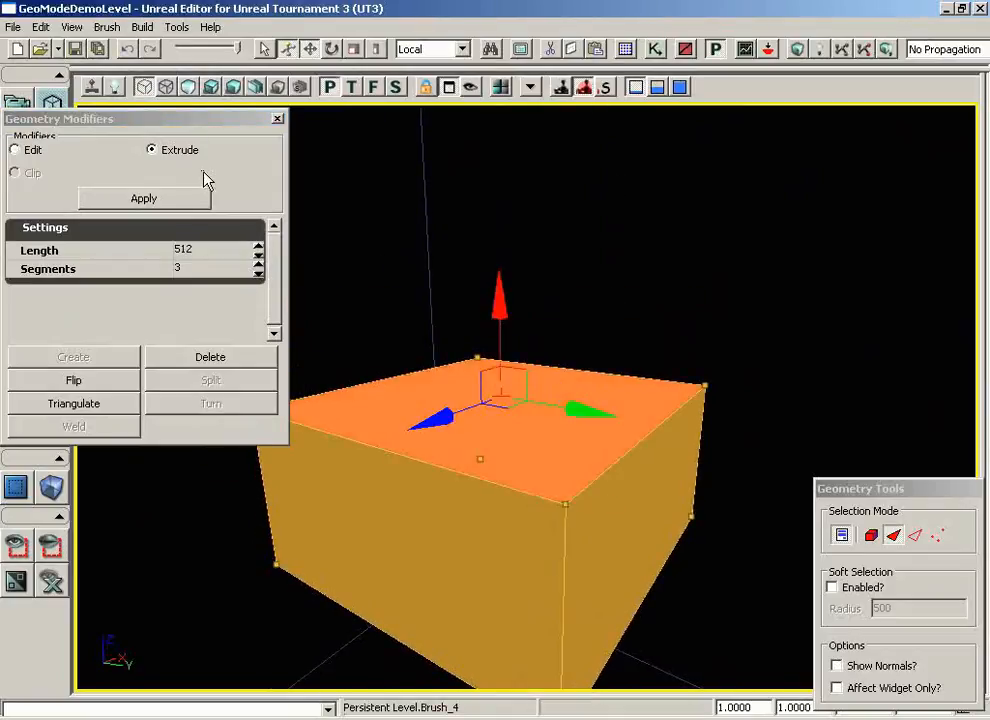
left_click_drag(499, 308, 478, 400)
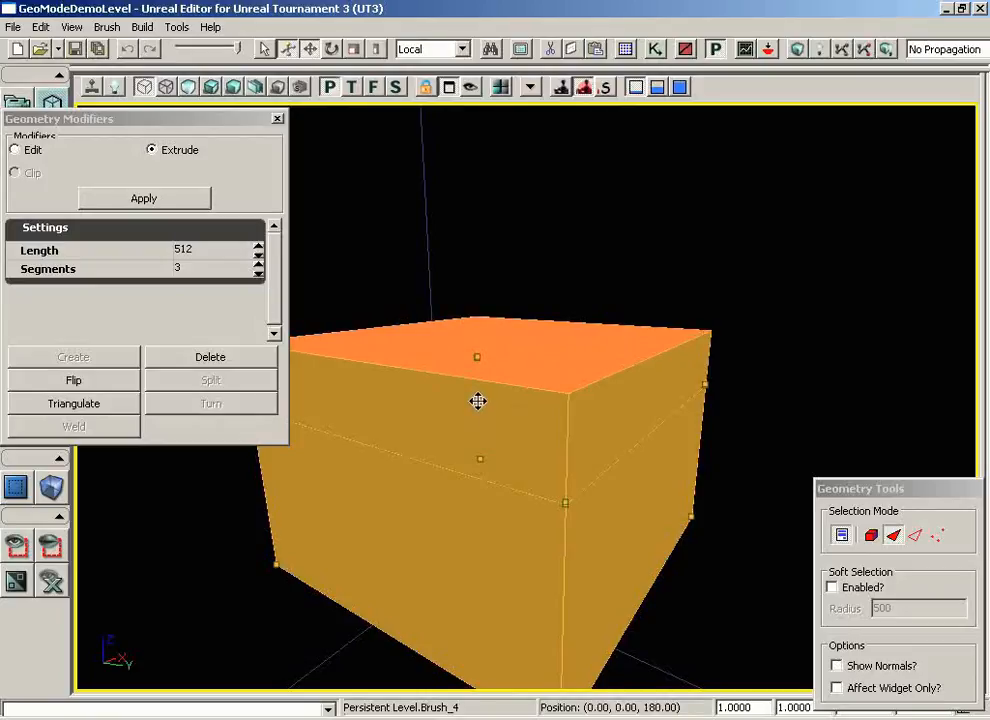
left_click_drag(478, 401, 478, 401)
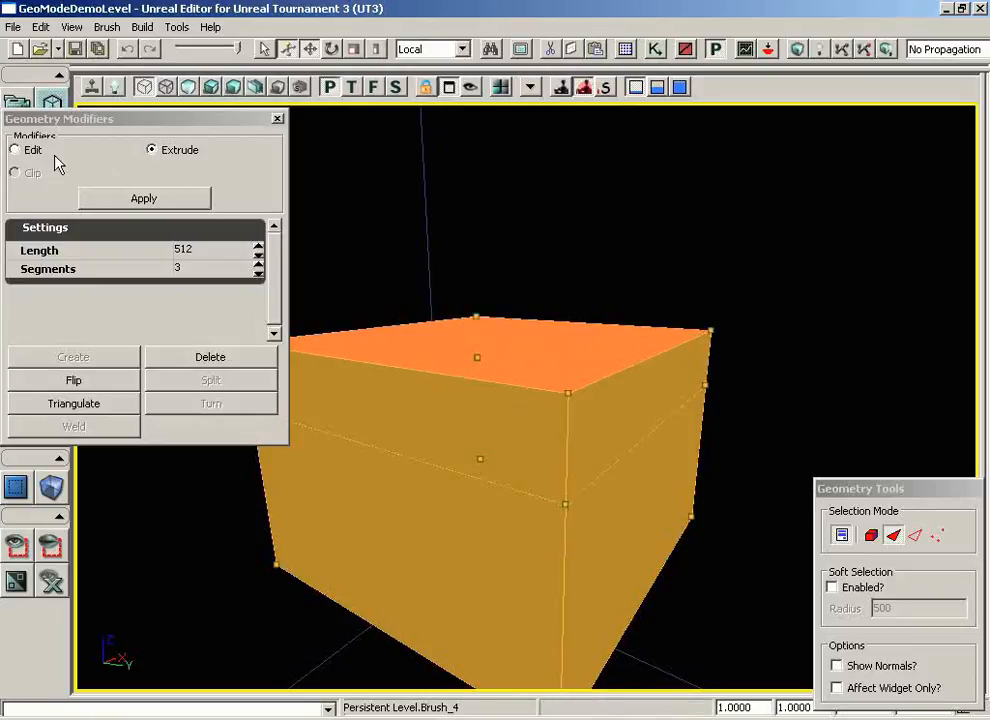
With the Edit modifier, scale the extruded top face down uniformly to taper the upper section into a sloped roof.
left_click(15, 149)
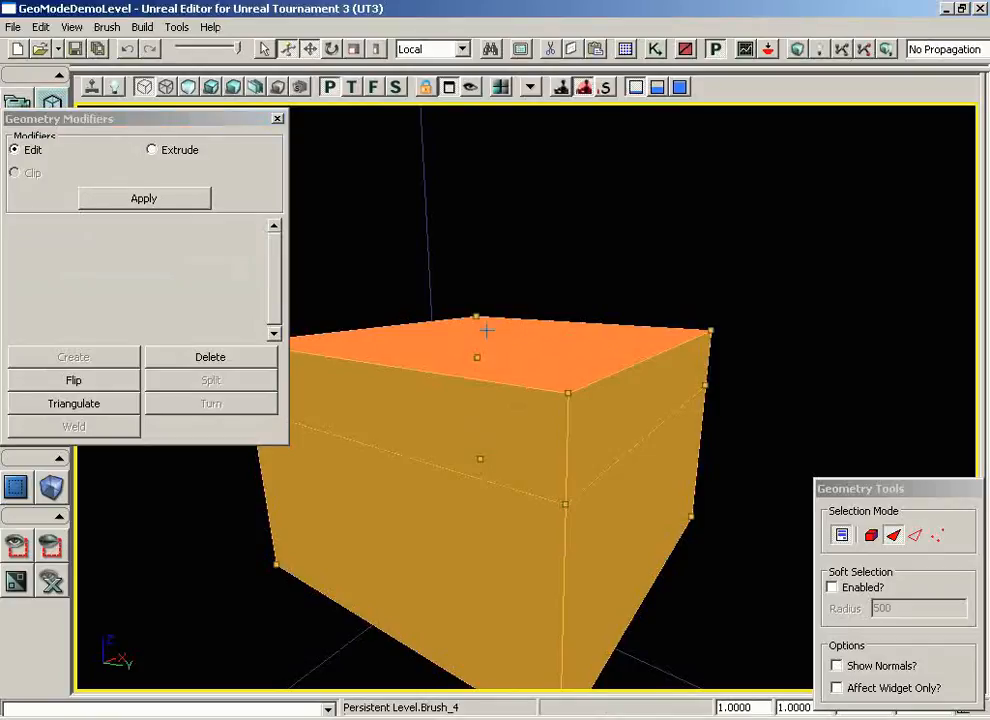
left_click(486, 328)
key("space")
key("space")
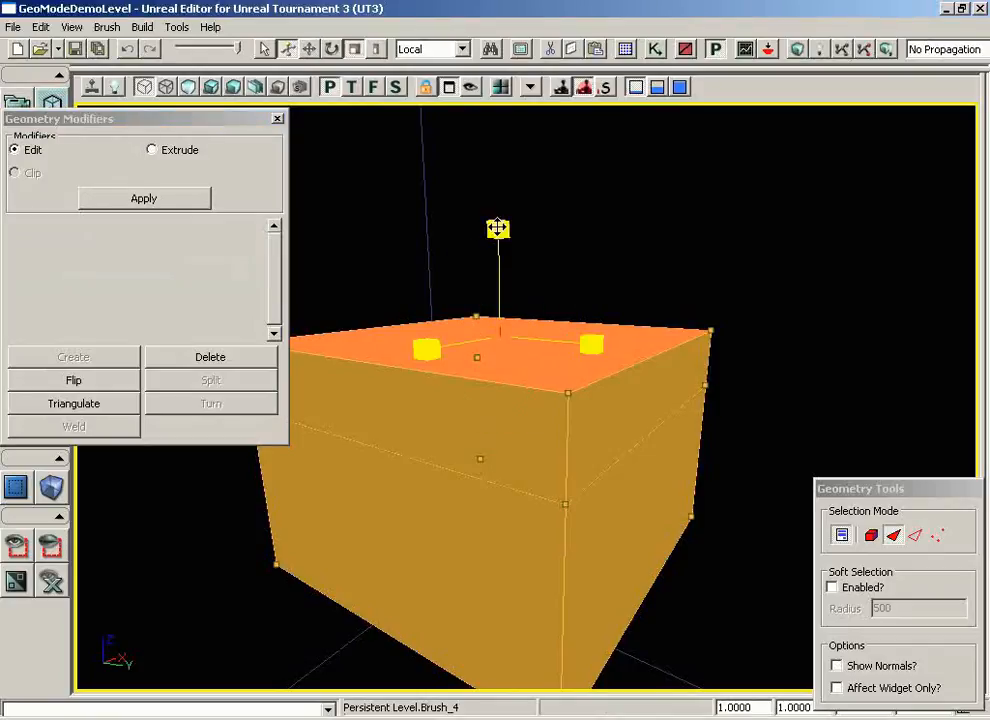
left_click_drag(497, 228, 497, 418)
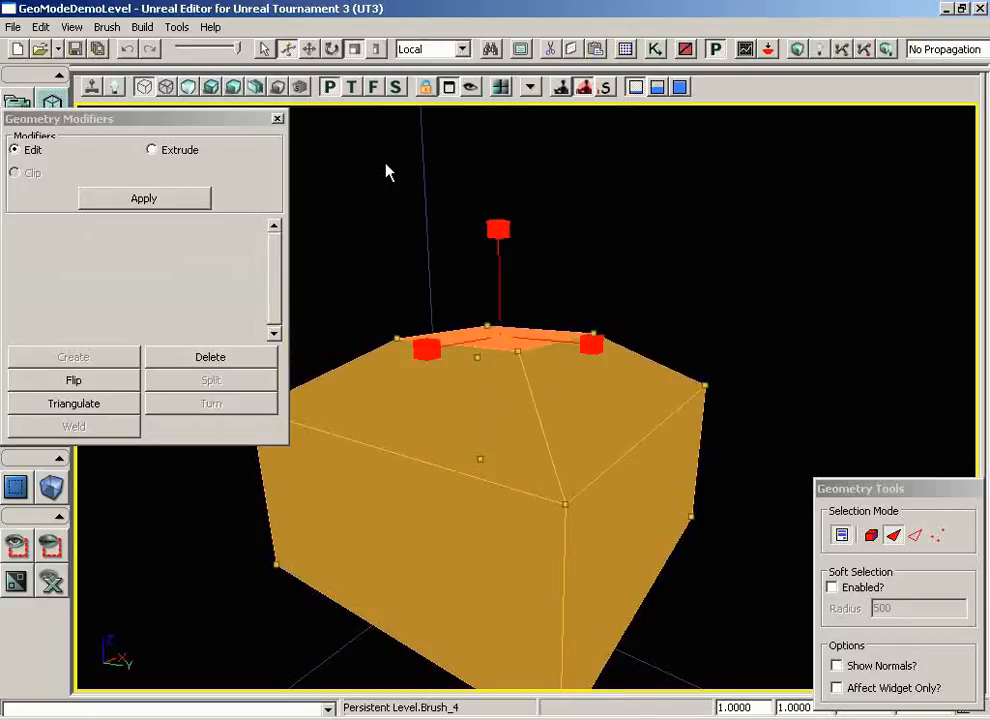
Leave Geometry Mode for Camera Mode and show the perspective view of the room's interior in Lit mode.
left_click(841, 536)
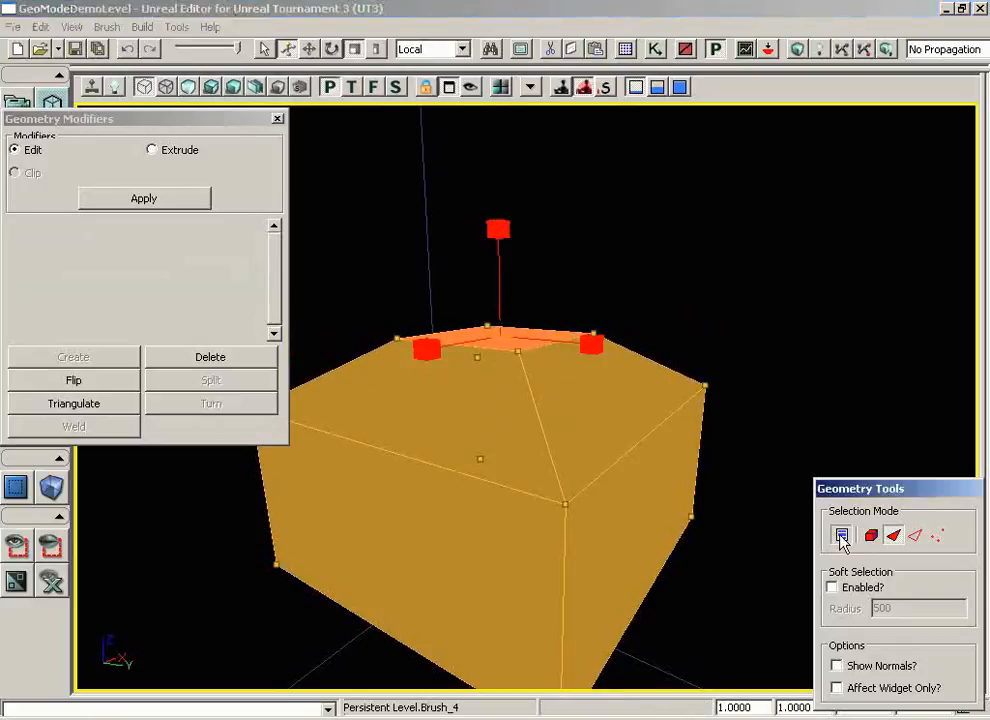
left_click(17, 103)
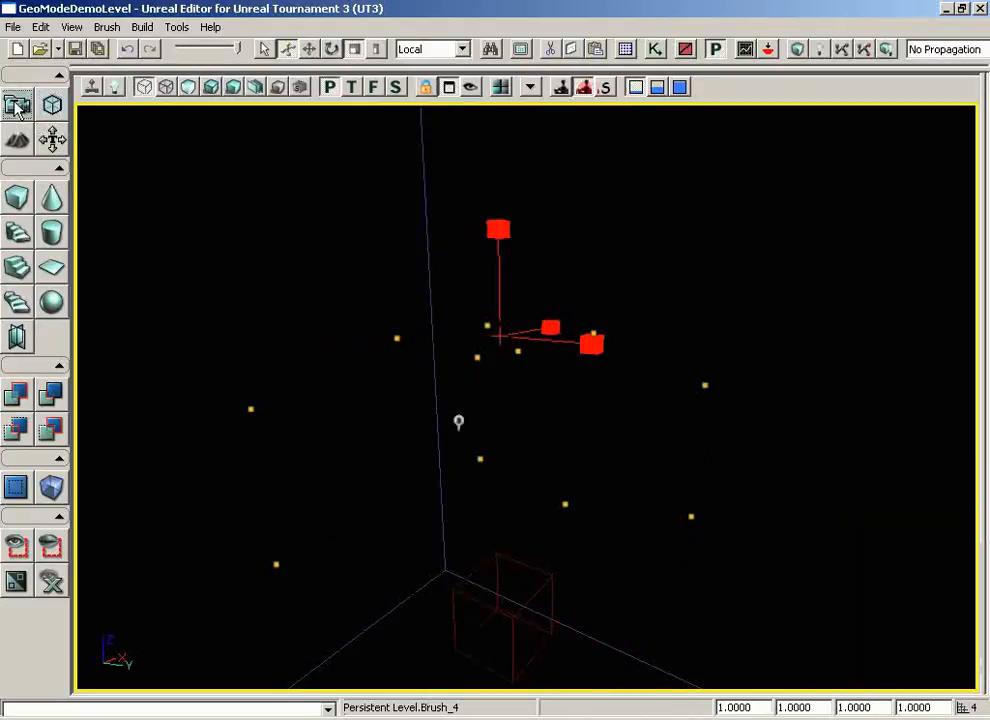
left_click(210, 85)
mouse_move(419, 469)
left_mouse_down()
mouse_move(411, 250)
mouse_move(404, 442)
mouse_move(342, 316)
mouse_move(419, 484)
left_mouse_up()
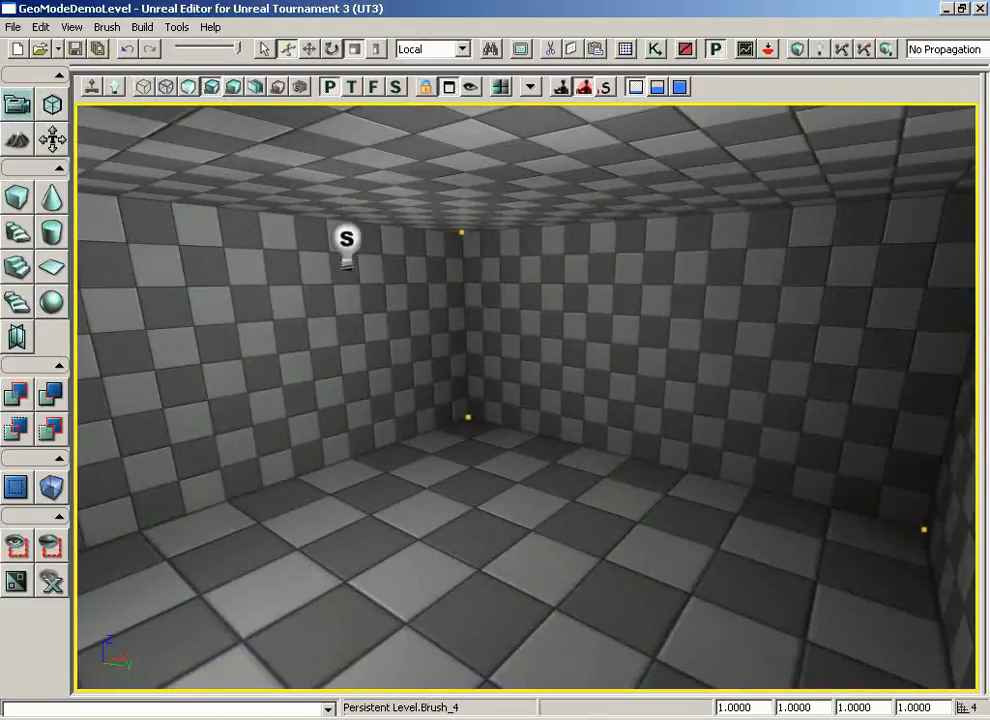
Rebuild the level geometry, dismiss the Map Check report and look up at the room's sloped ceiling.
left_click(797, 49)
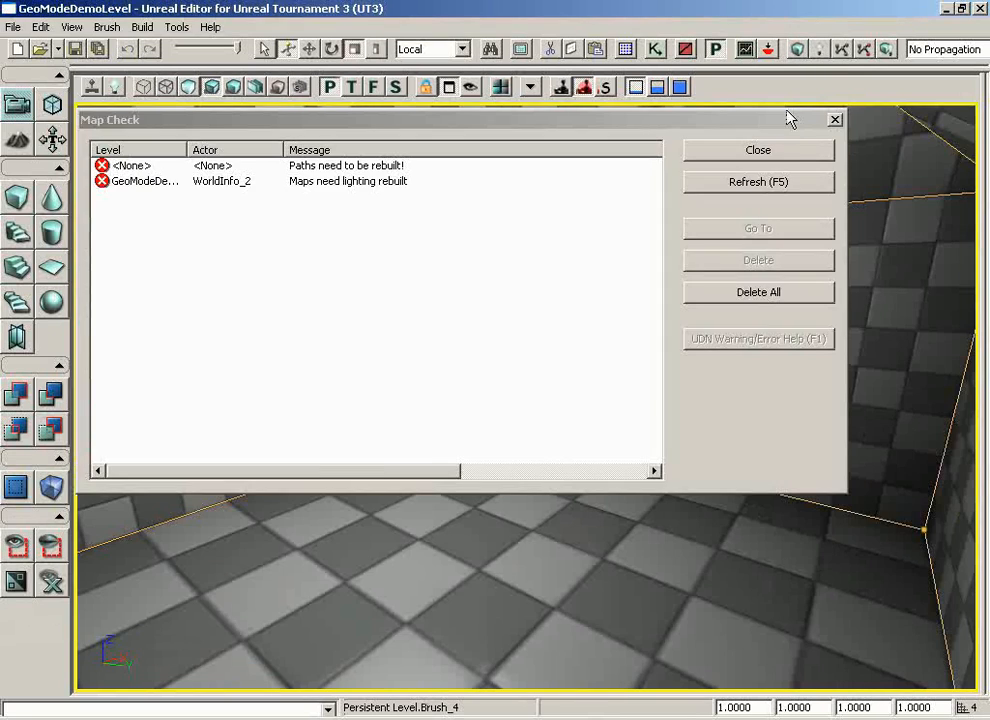
left_click(758, 150)
right_click_drag(681, 380, 681, 250)
left_click_drag(648, 250, 615, 208)
right_click_drag(682, 385, 622, 340)
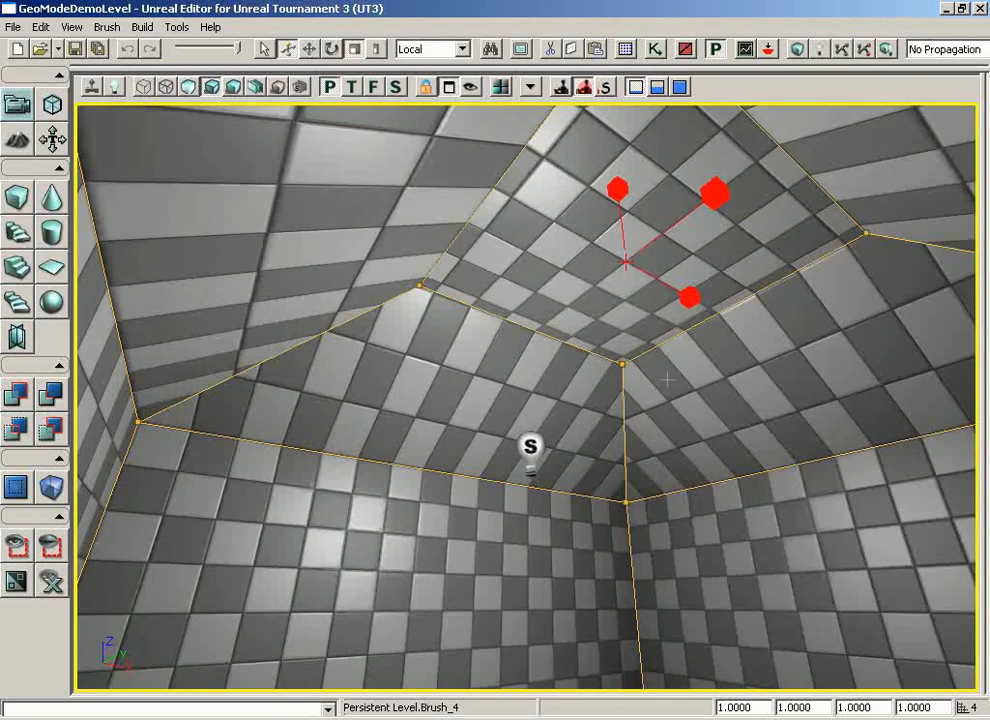